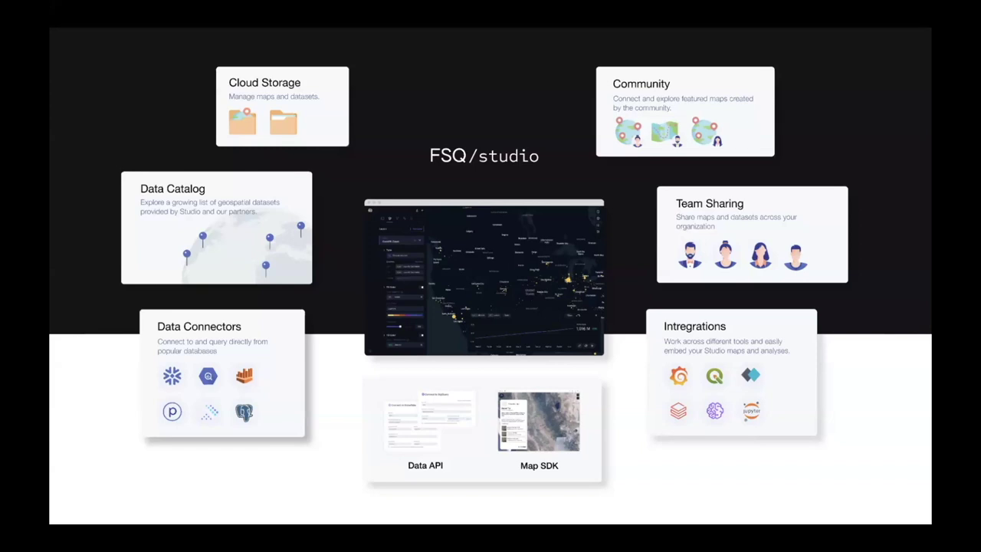
key(Right)
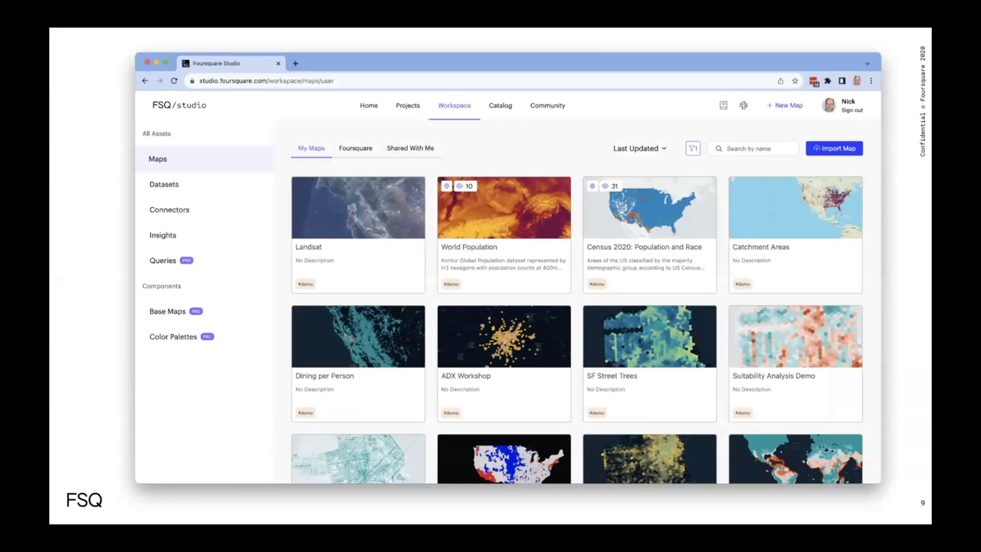
key(Right)
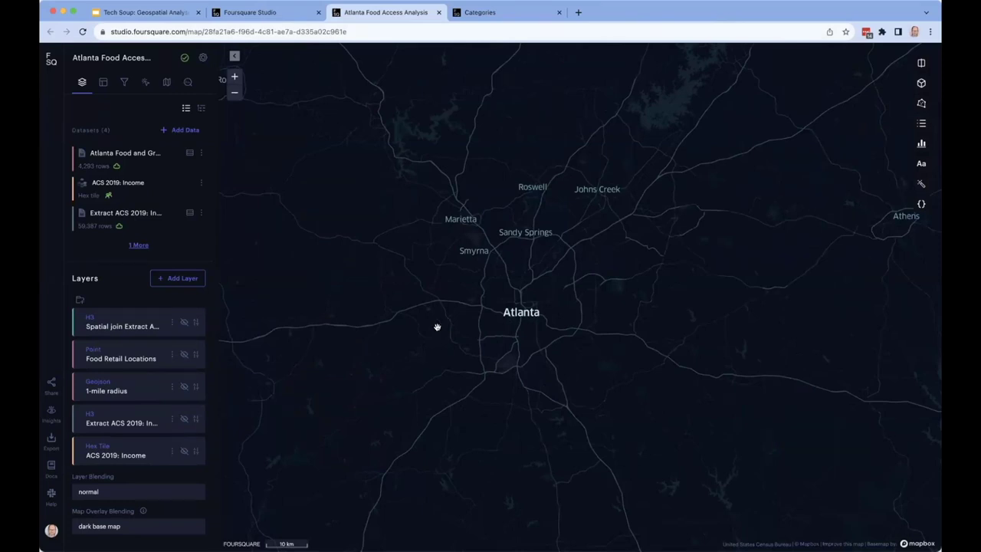
- Show the Food Retail Locations point layer and inspect the details of individual stores around central Atlanta
click(183, 354)
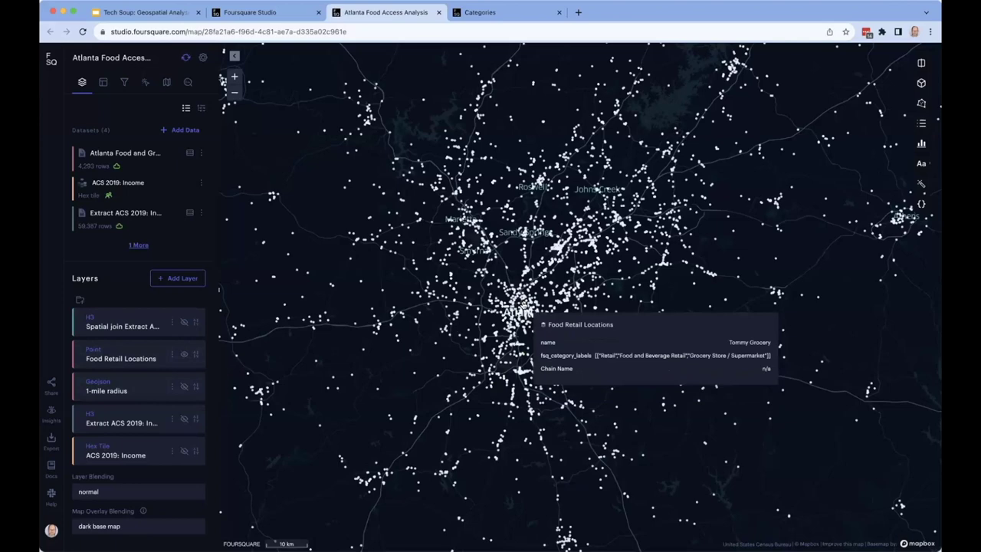
scroll(524, 295, up, 5)
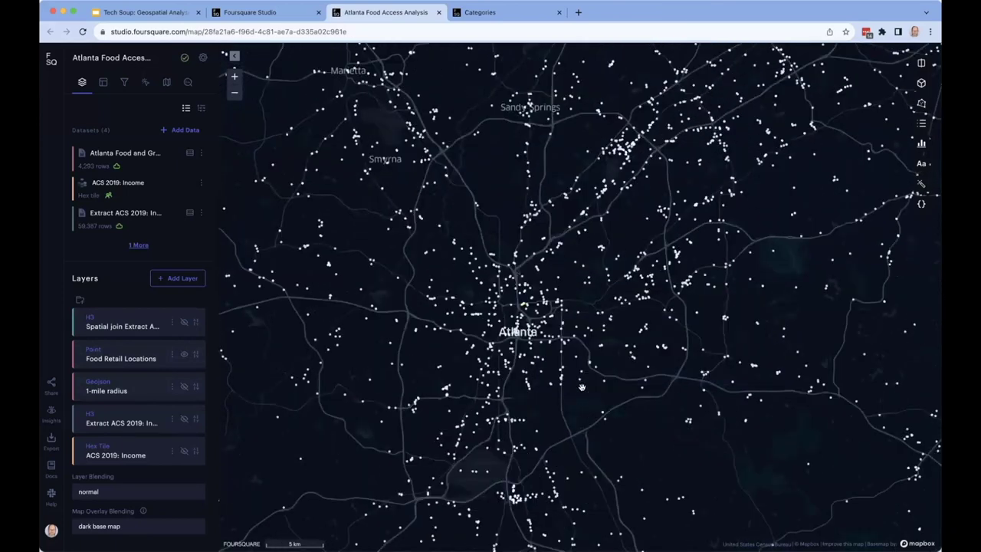
mouse_move(537, 332)
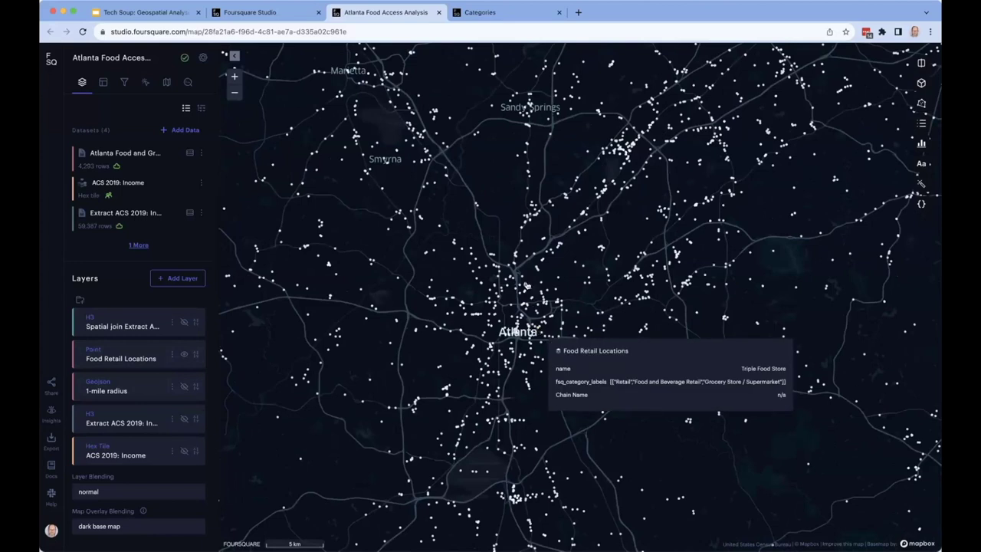
mouse_move(524, 282)
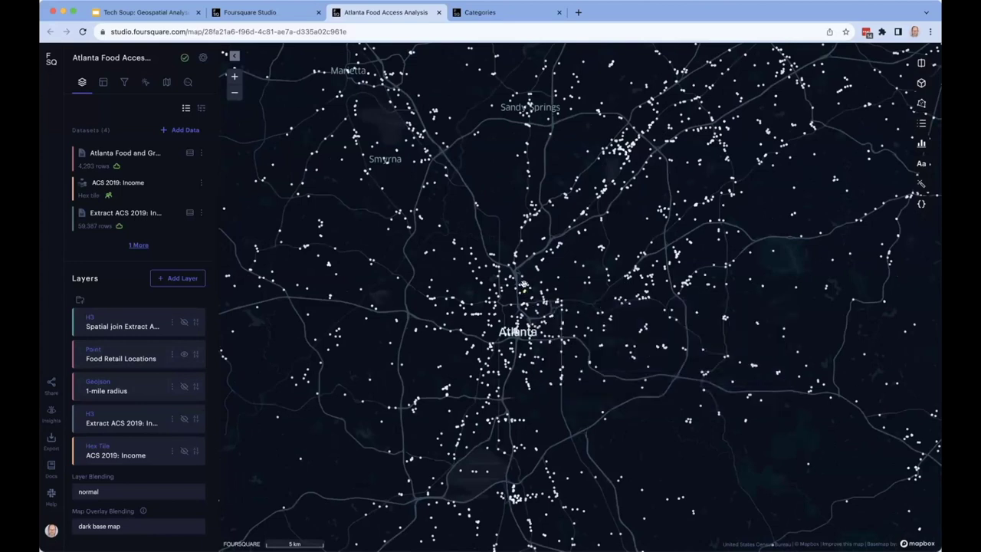
mouse_move(541, 297)
scroll(540, 297, down, 2)
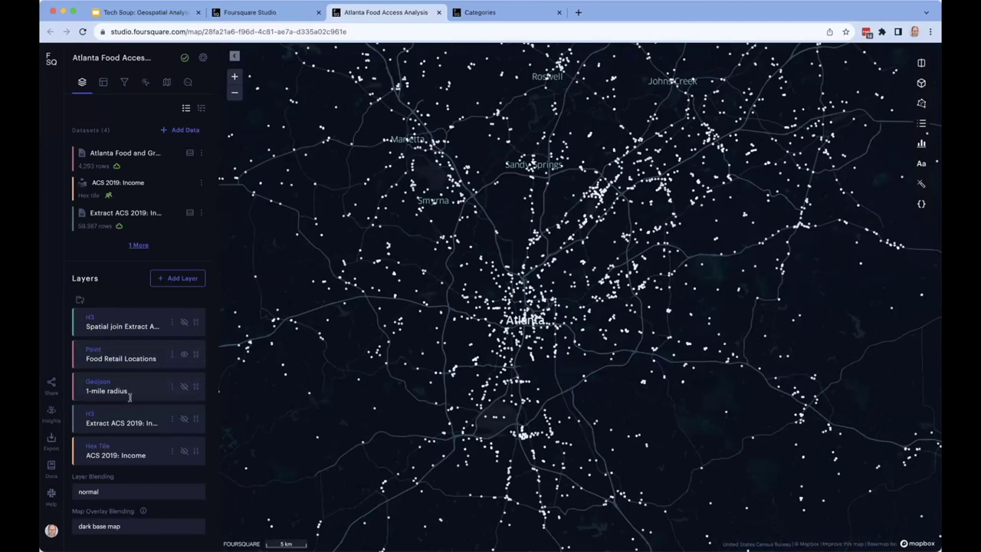
- Show the 1-mile radius layer around the food retail locations across the Atlanta region
click(183, 387)
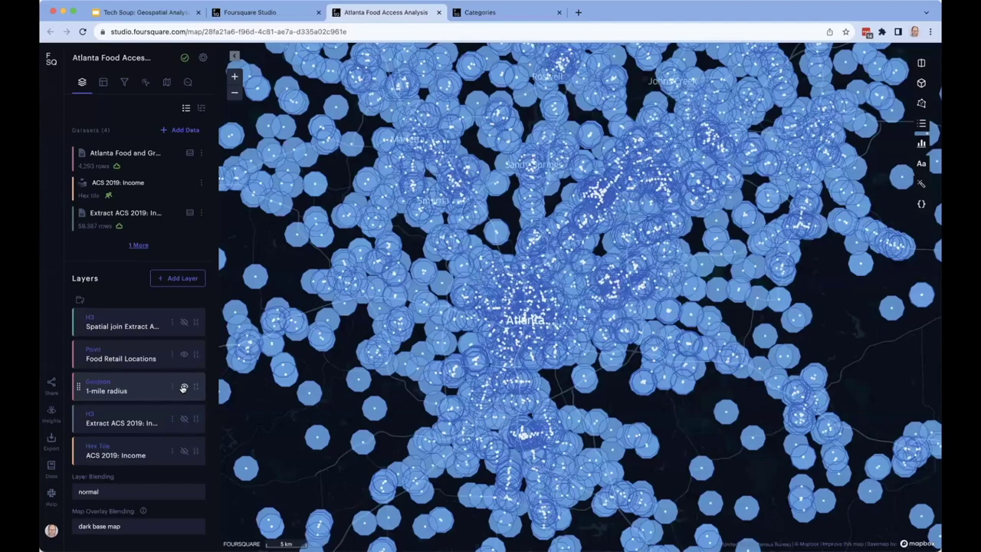
scroll(391, 368, down, 3)
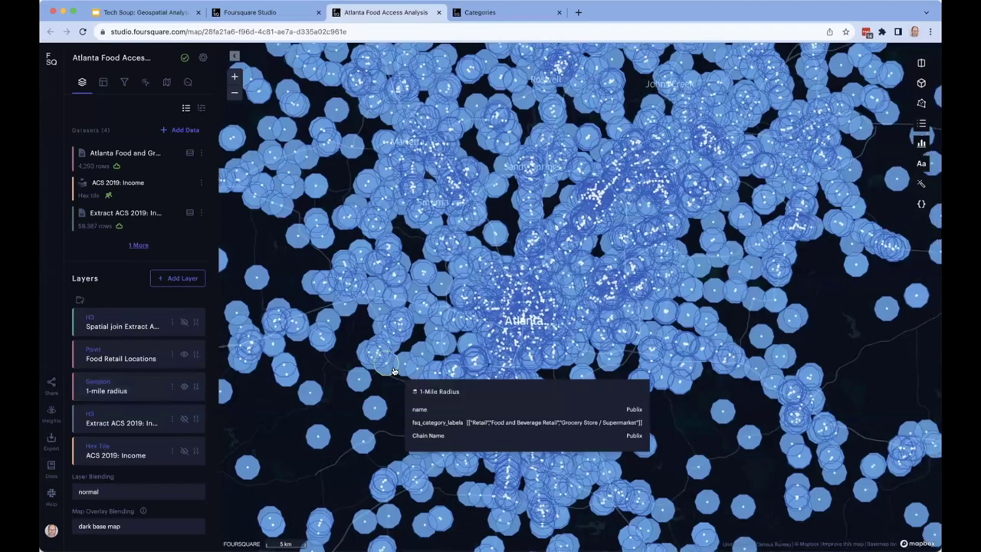
scroll(393, 371, down, 3)
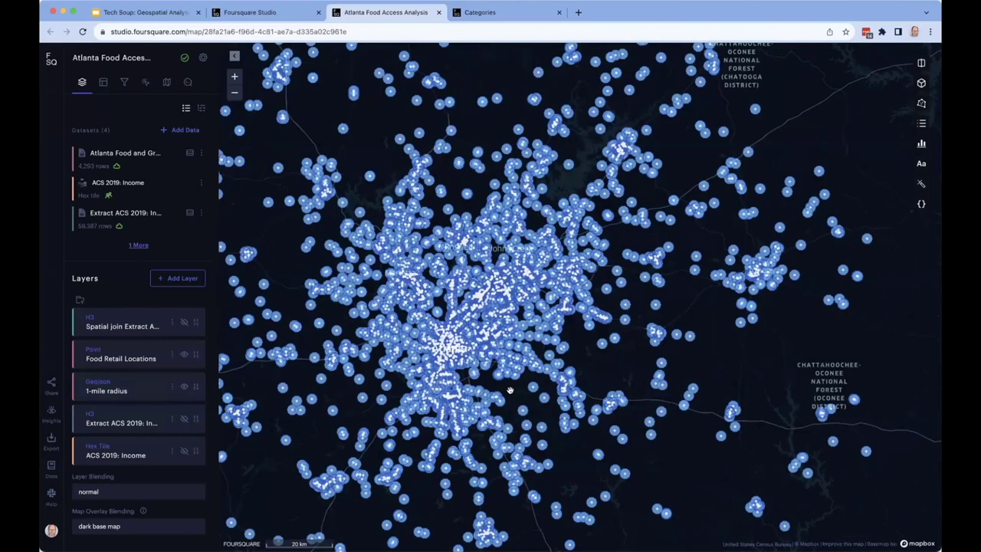
- Hide the 1-mile radius and Food Retail Locations layers, and show the ACS 2019: Income hex tile layer over Atlanta
click(184, 387)
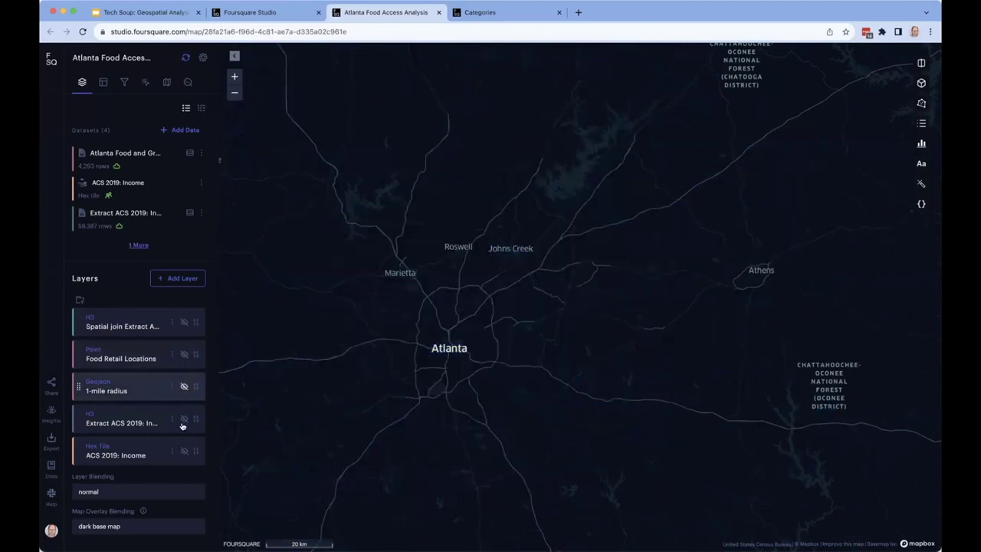
click(184, 451)
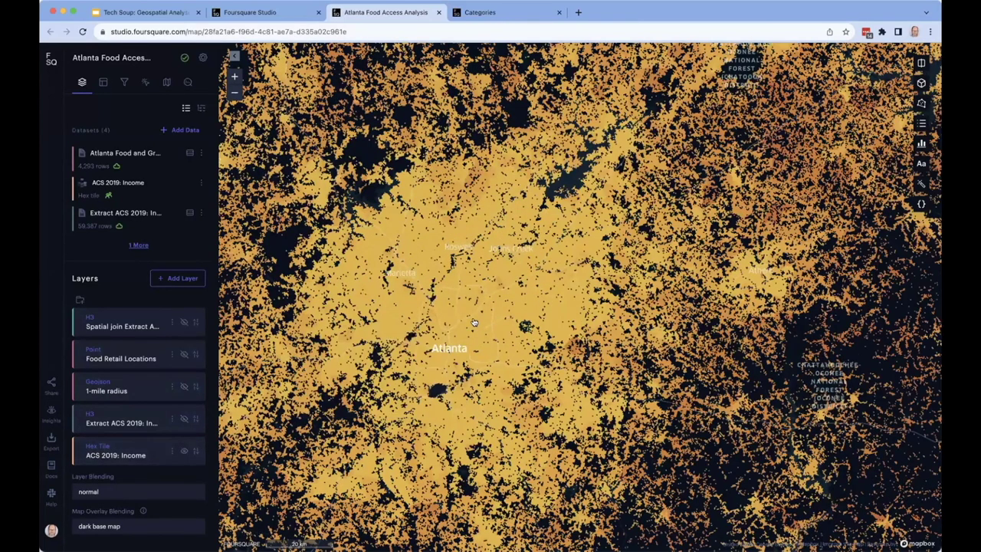
mouse_move(474, 315)
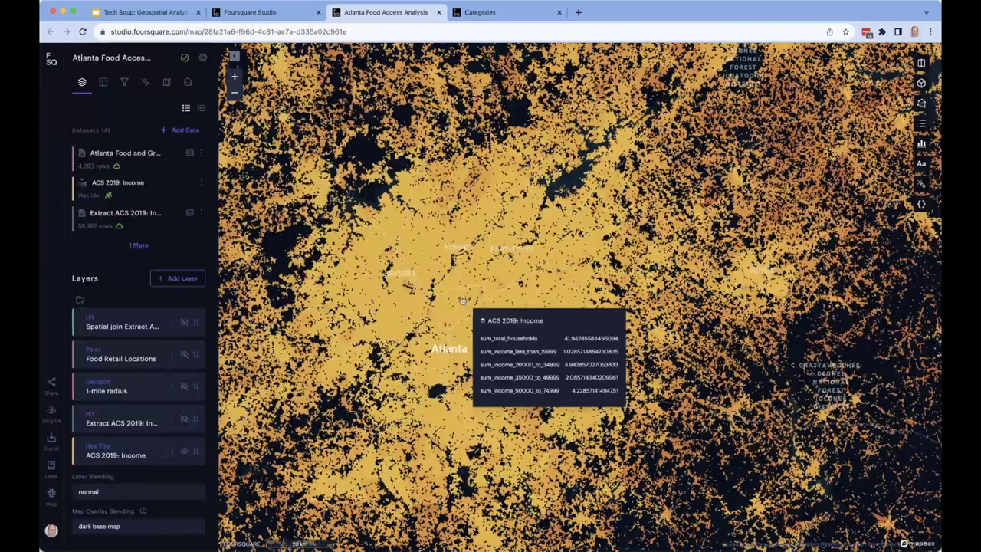
scroll(444, 294, up, 3)
scroll(423, 333, up, 3)
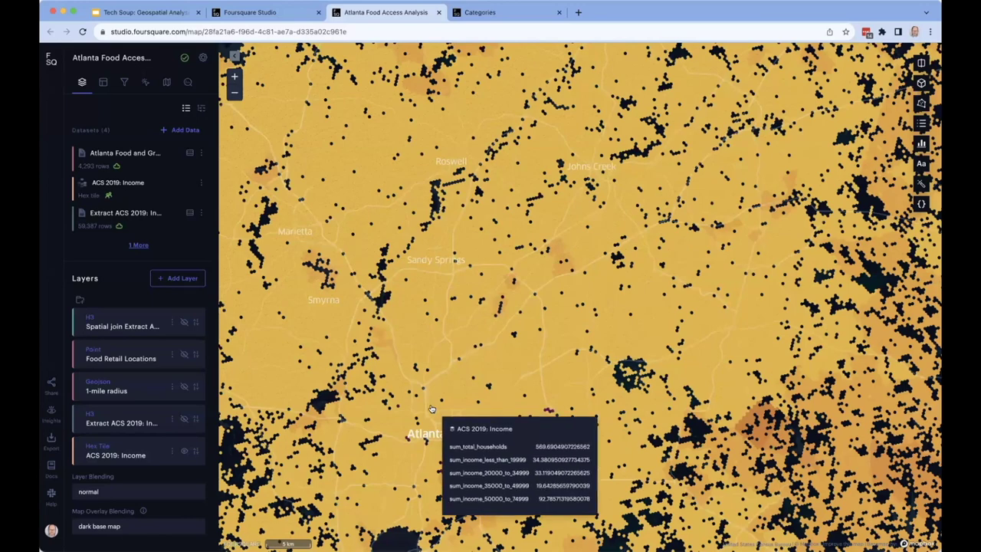
scroll(431, 408, down, 3)
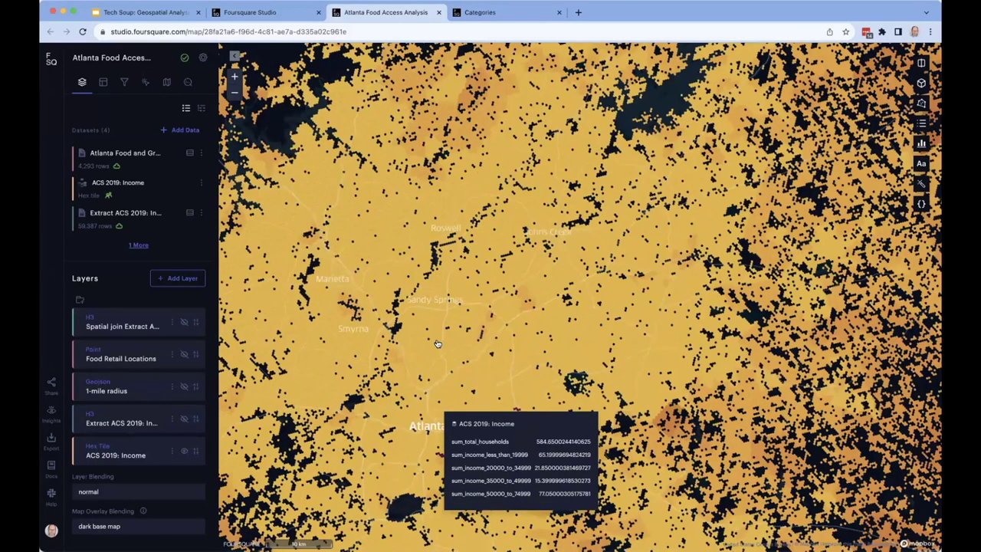
drag(437, 343, 464, 320)
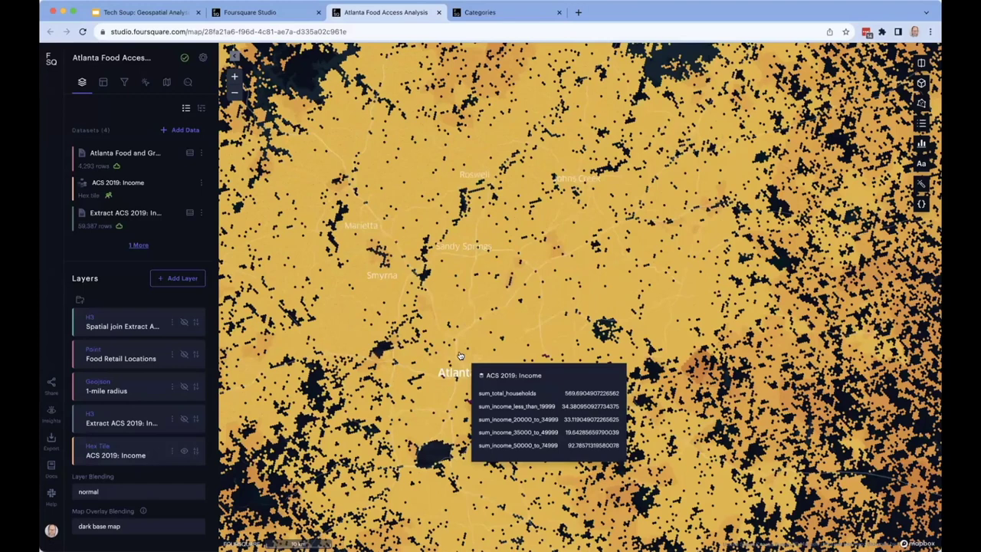
- Color the ACS 2019: Income hex tile layer by sum_income_less_than_19999
click(194, 454)
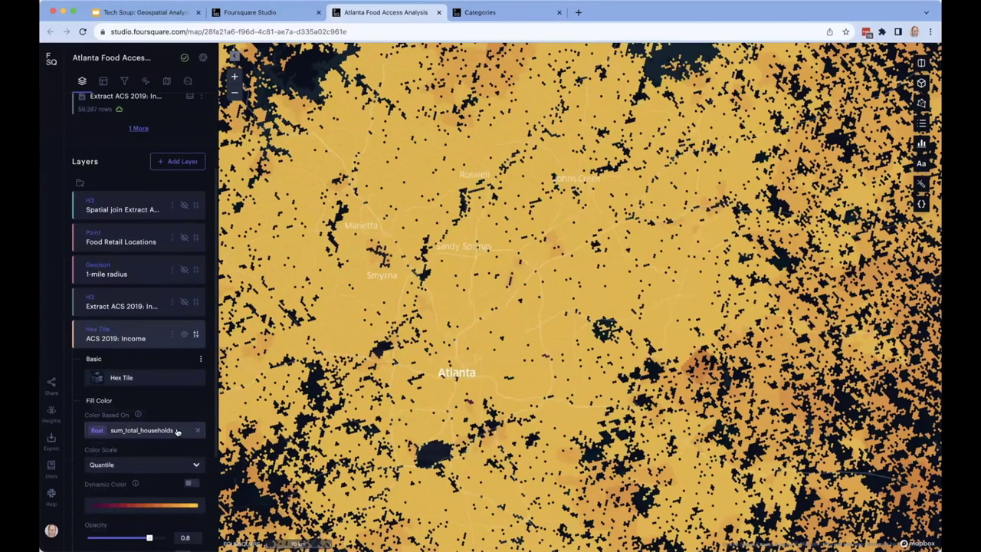
click(170, 429)
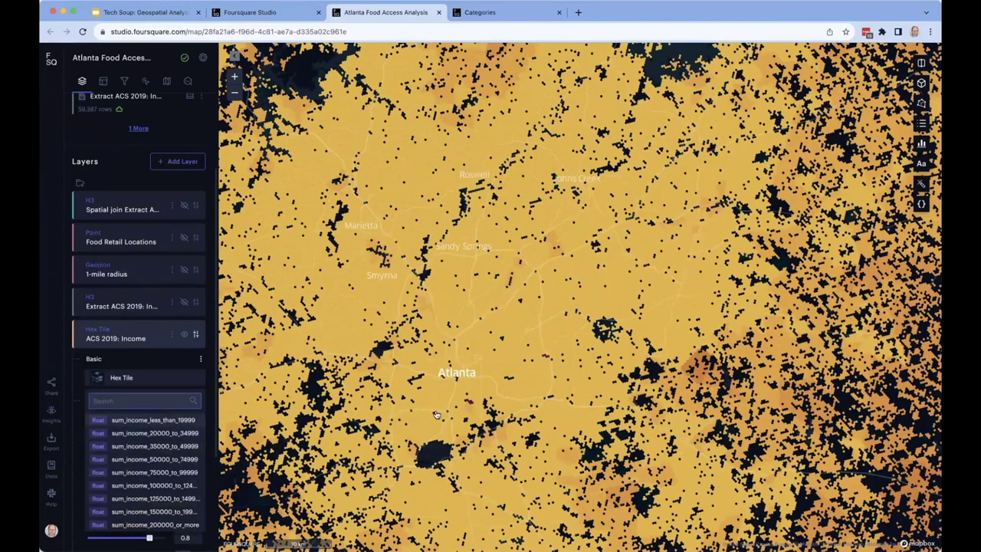
click(164, 420)
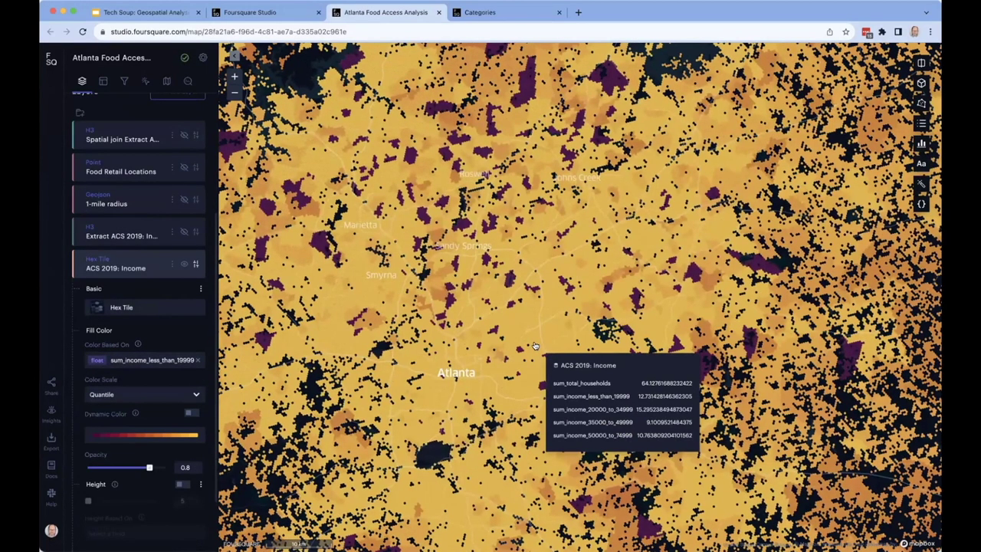
scroll(535, 347, up, 1)
scroll(535, 346, down, 2)
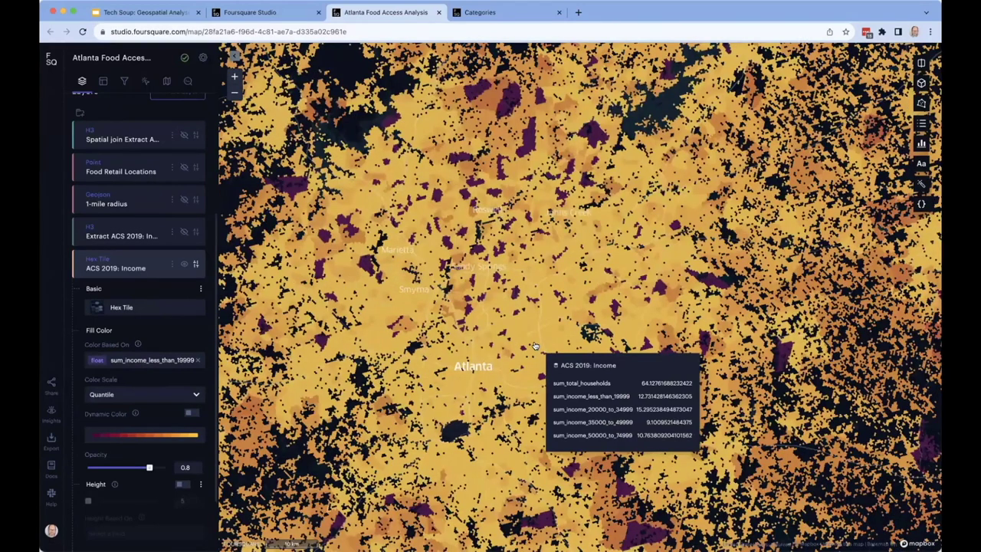
scroll(558, 316, down, 1)
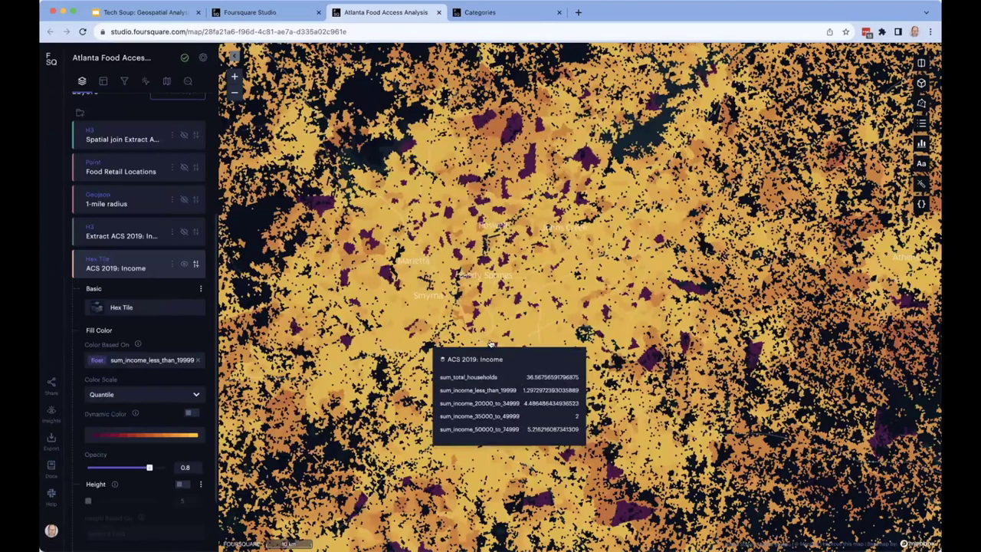
- Hide the ACS 2019: Income hex tile layer and show the extracted ACS 2019 income H3 layer for the Atlanta region
click(184, 265)
click(184, 232)
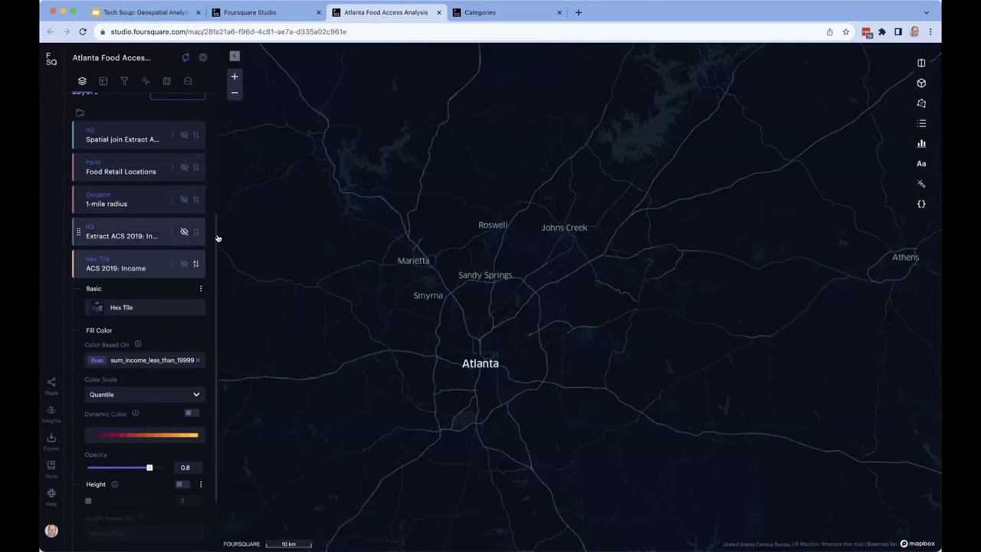
scroll(442, 277, down, 3)
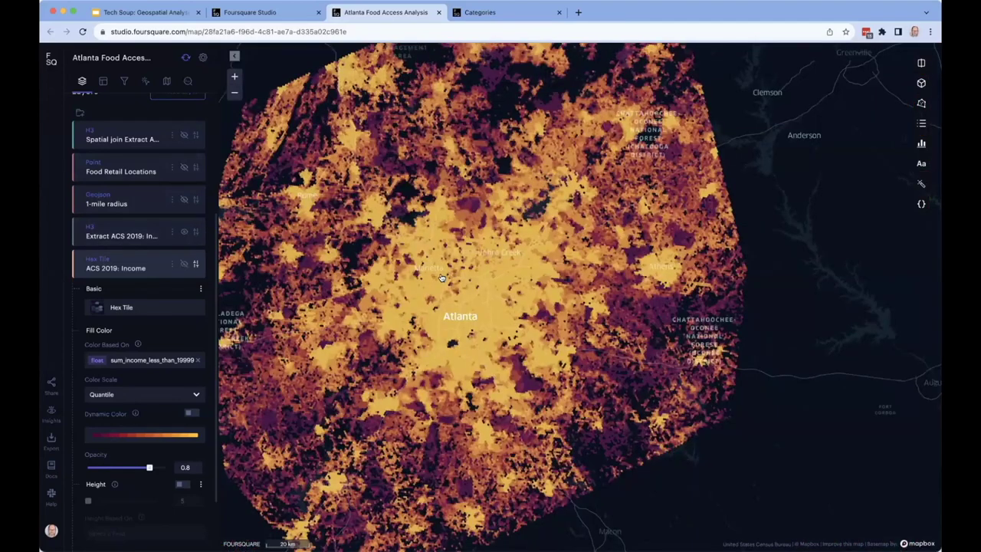
scroll(442, 277, down, 3)
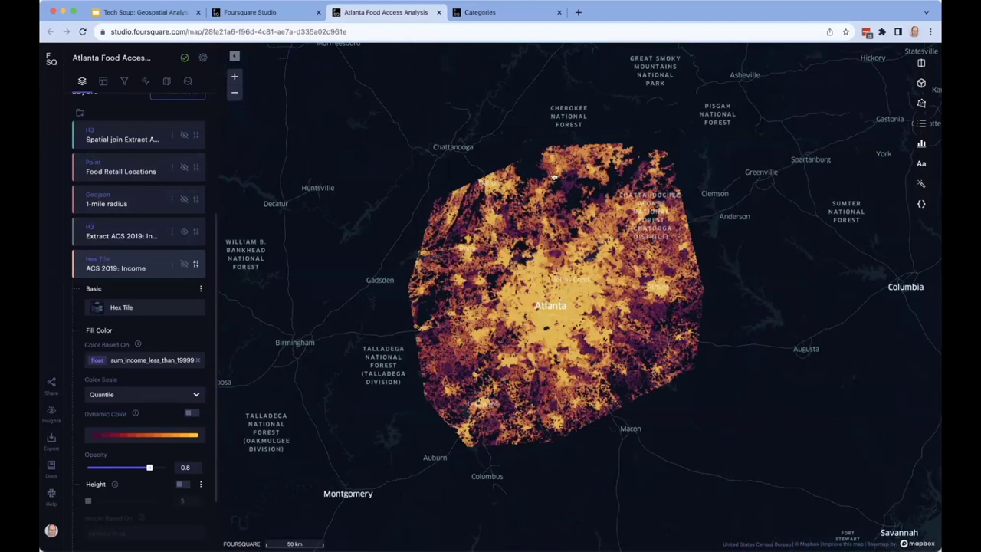
mouse_move(552, 306)
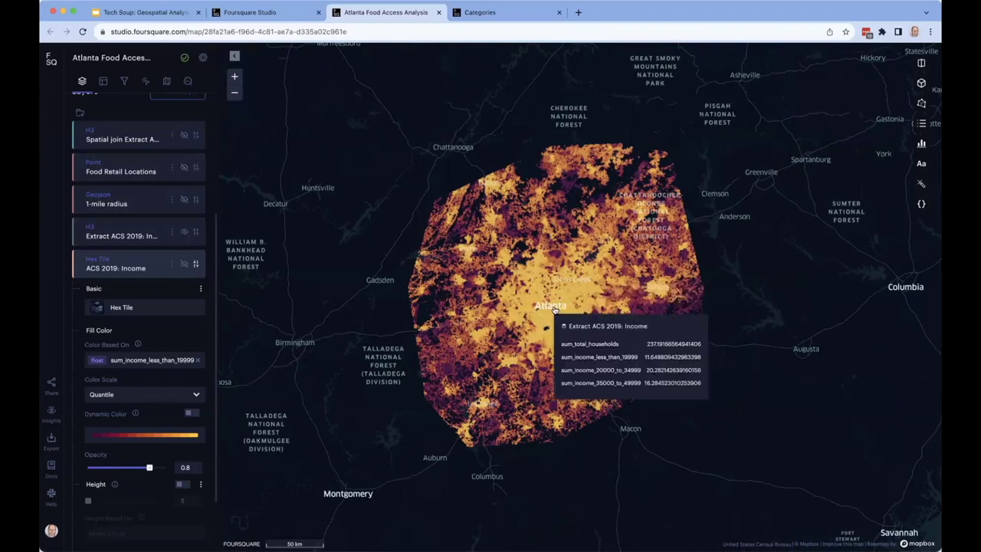
scroll(555, 309, up, 5)
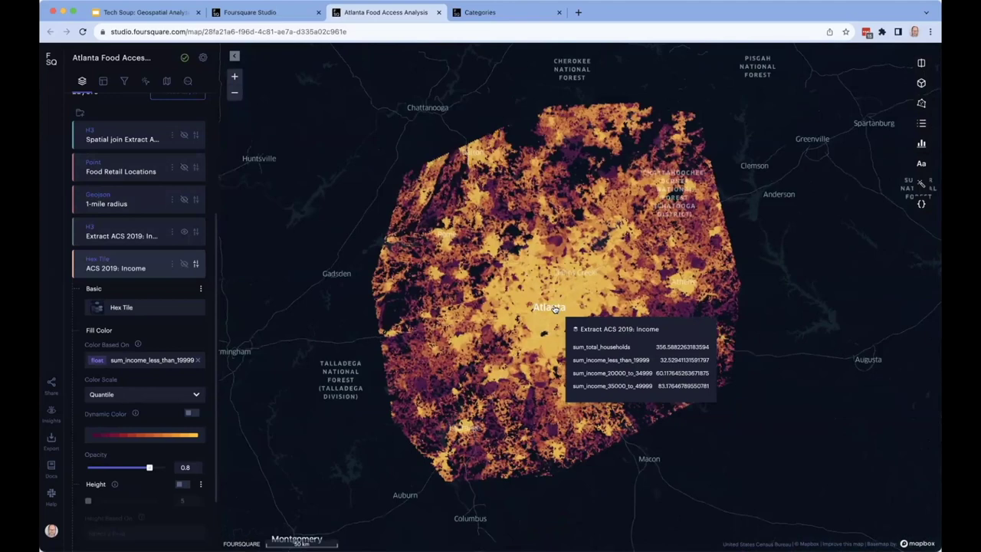
scroll(575, 295, up, 2)
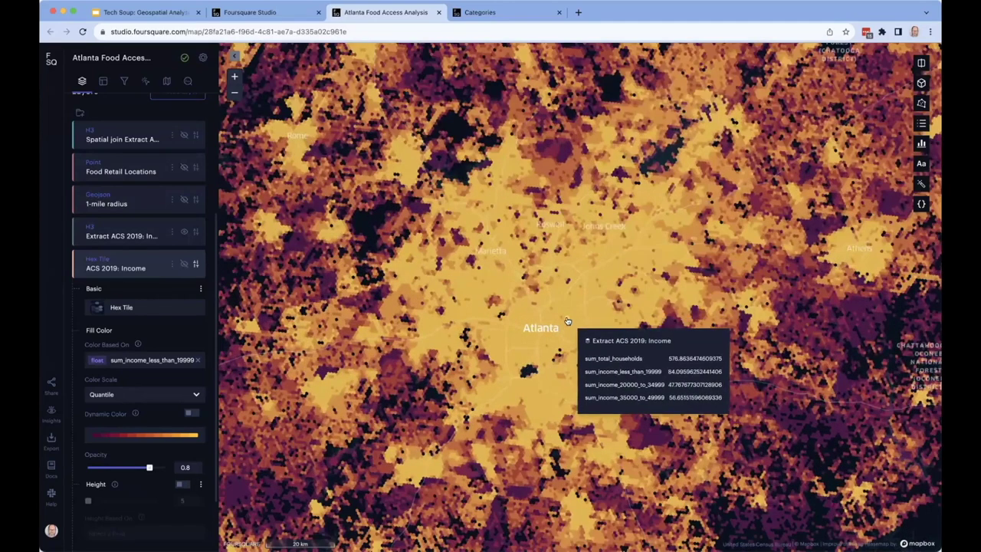
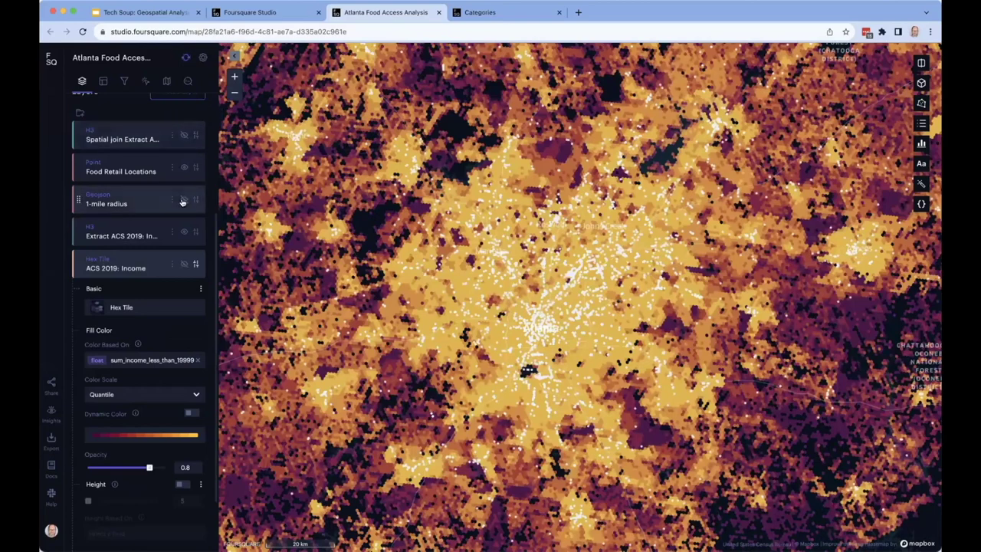
- Overlay the Food Retail Locations and 1-mile radius layers on the extracted income layer to compare store coverage with household income
click(183, 200)
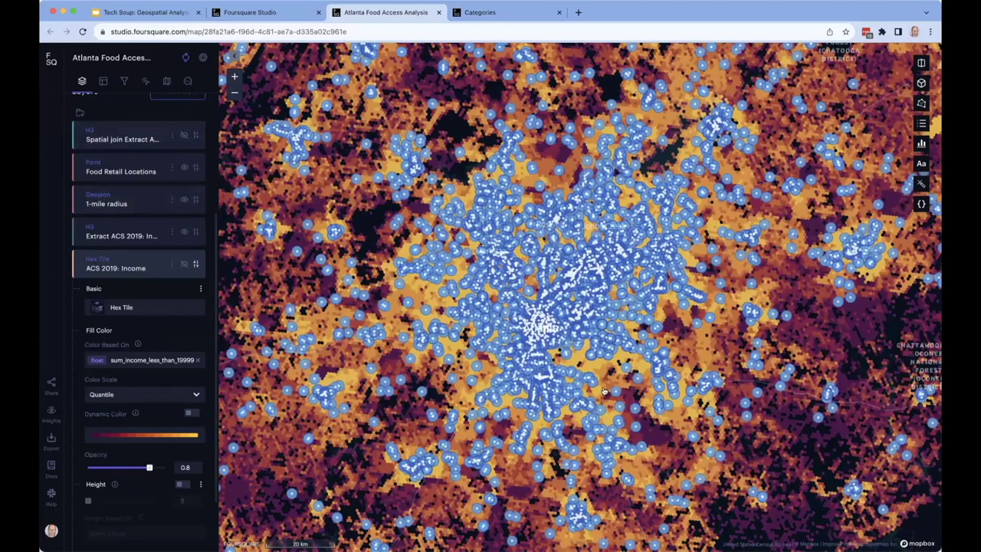
scroll(601, 383, up, 5)
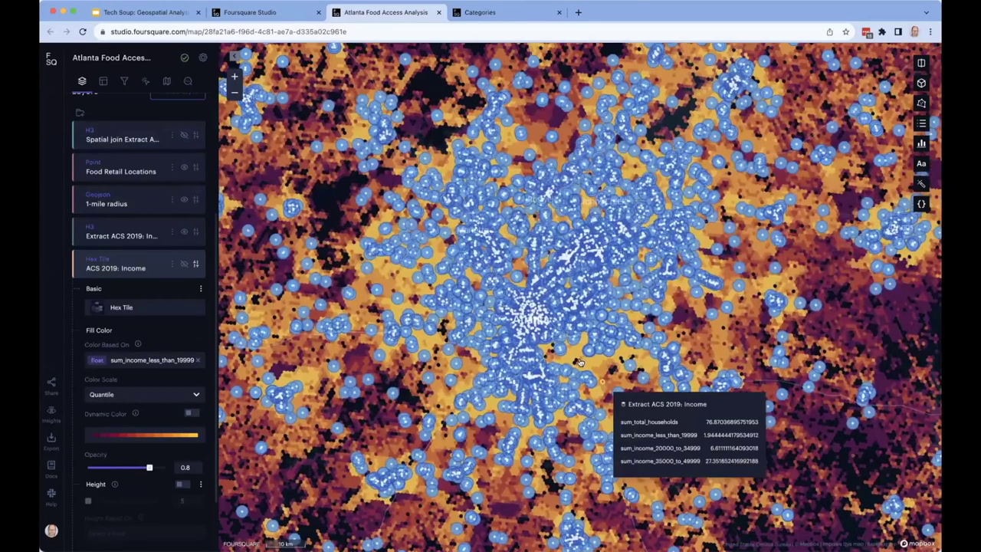
scroll(590, 362, up, 2)
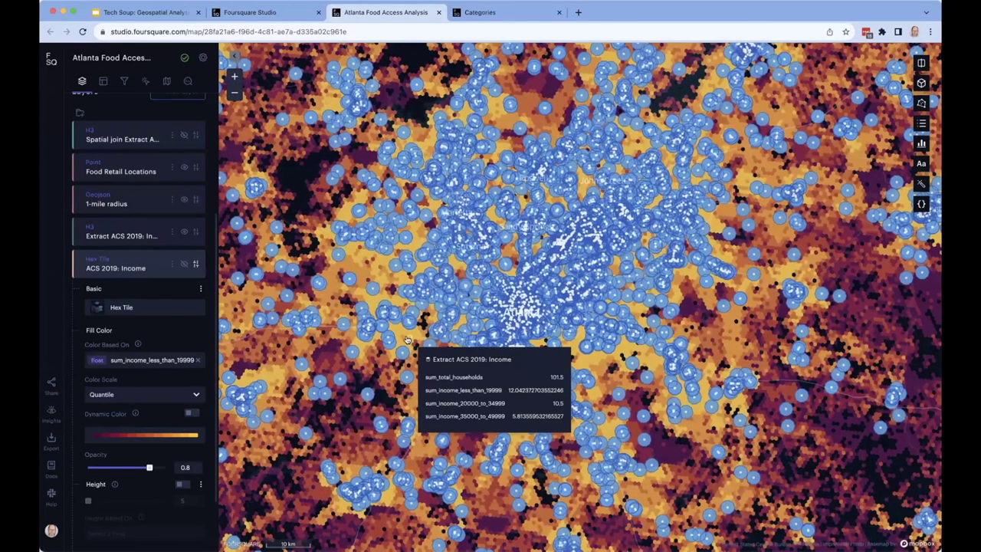
scroll(407, 340, down, 2)
scroll(587, 329, down, 3)
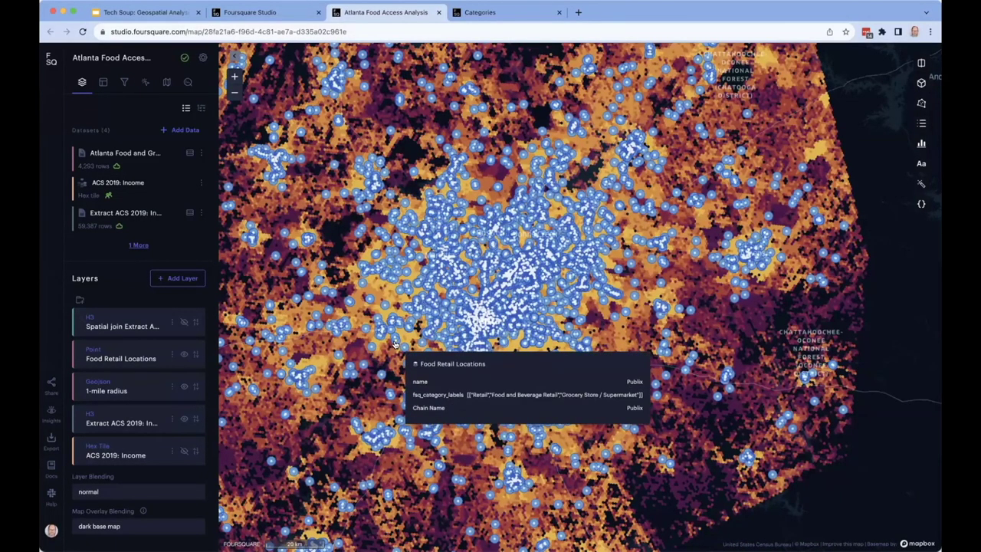
- Hide the 1-mile radius and Food Retail Locations layers, then show the spatial join H3 layer with its settings open
click(184, 386)
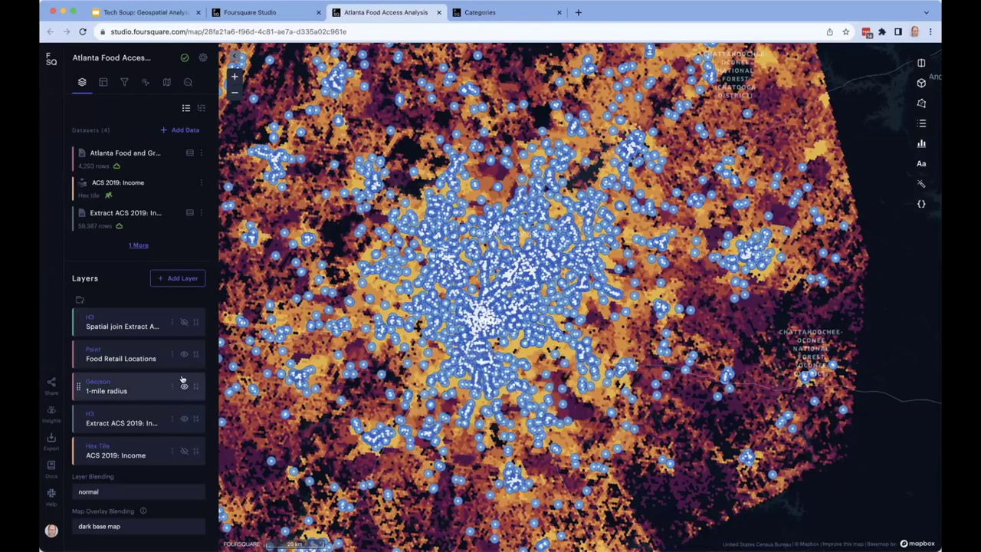
click(184, 354)
click(184, 322)
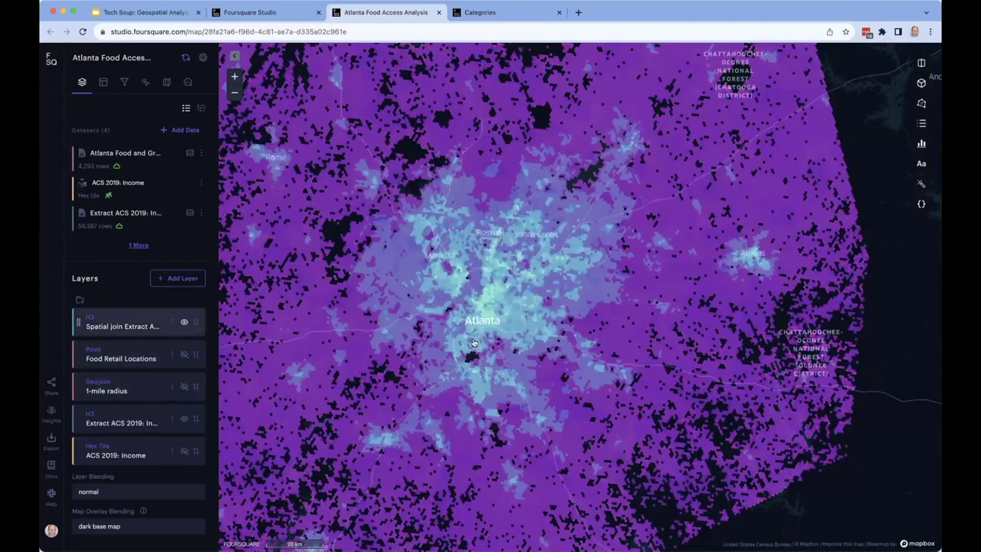
click(197, 325)
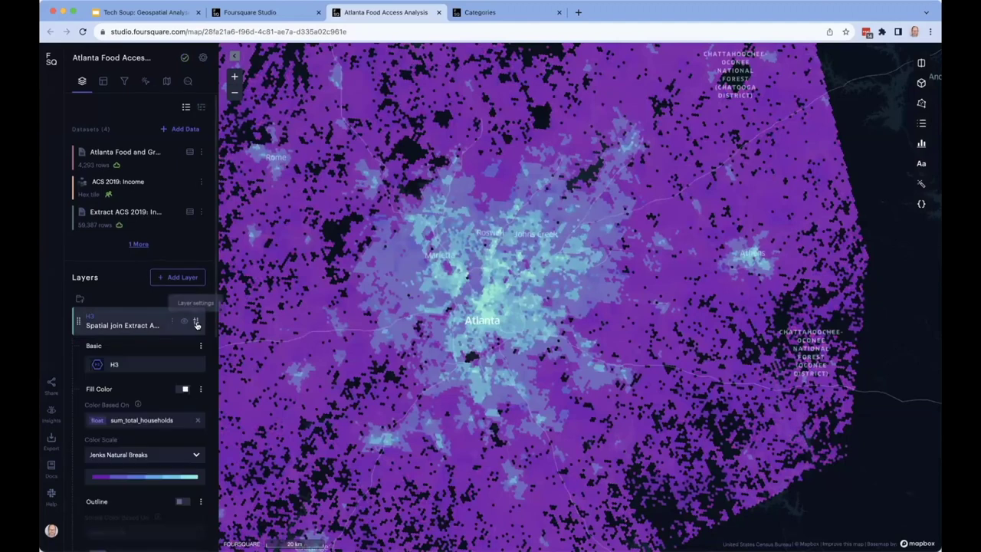
- Color the spatial join H3 layer by sum_income_less_than_19999
scroll(195, 322, down, 2)
click(164, 343)
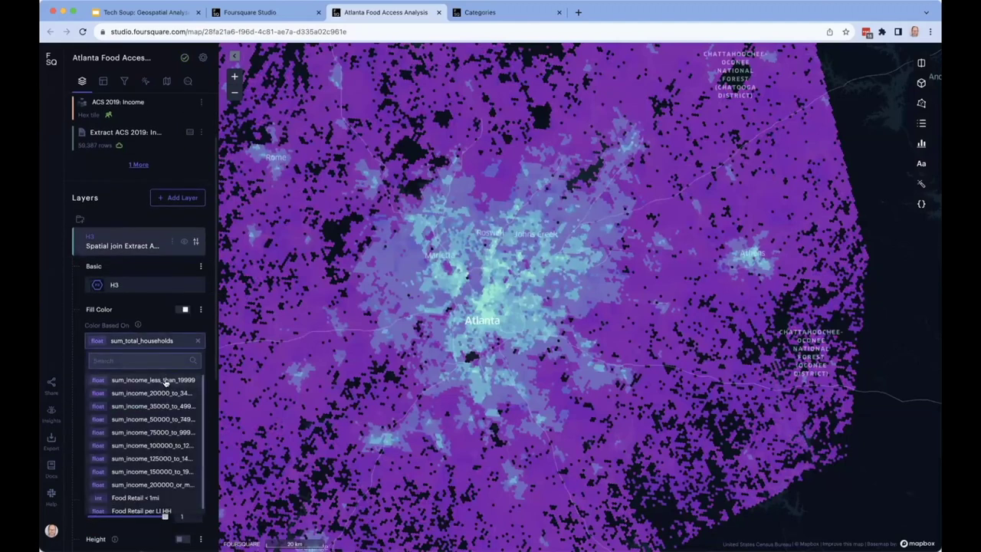
click(164, 380)
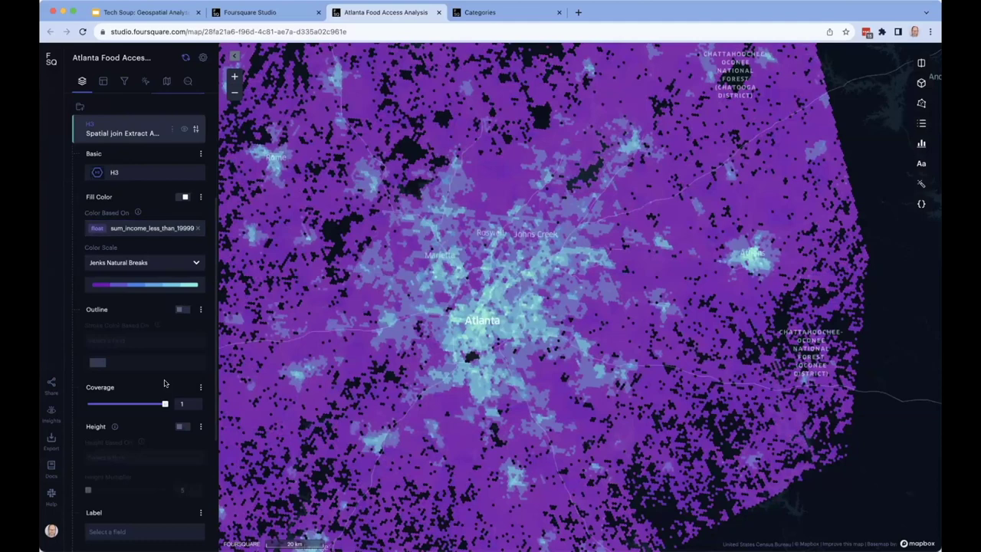
- Color the spatial join H3 layer by Food Retail < 1mi and examine the hexagon values around Atlanta
click(177, 230)
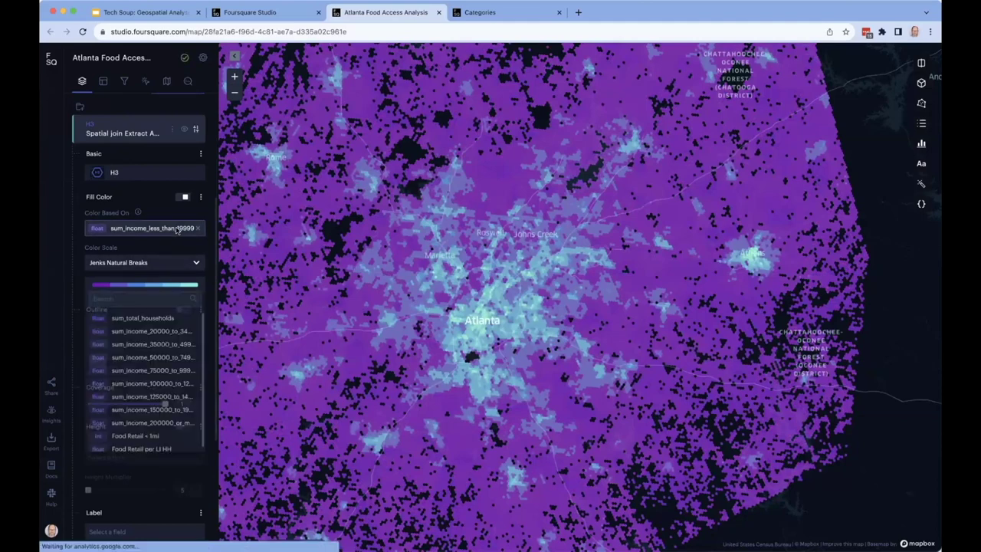
scroll(174, 328, down, 2)
click(153, 381)
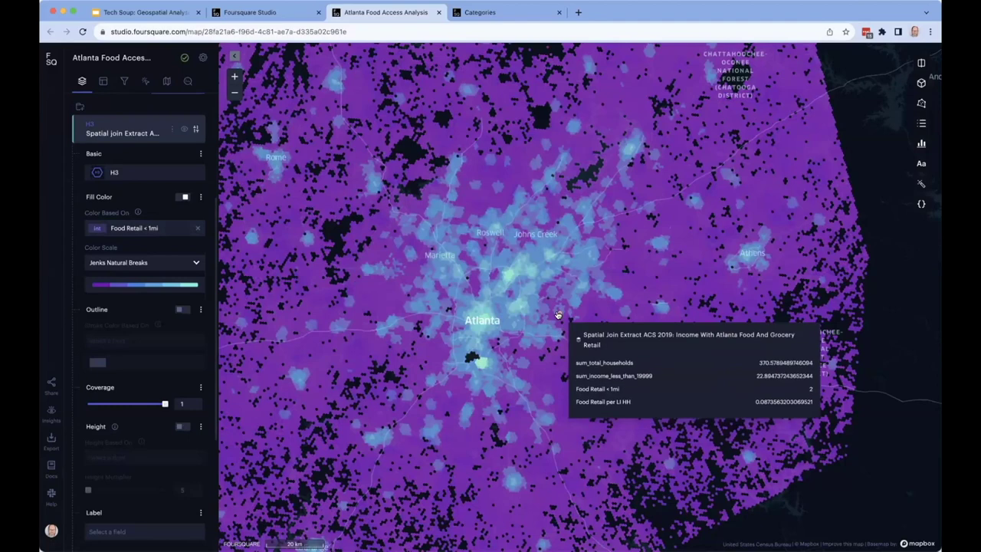
scroll(557, 314, up, 5)
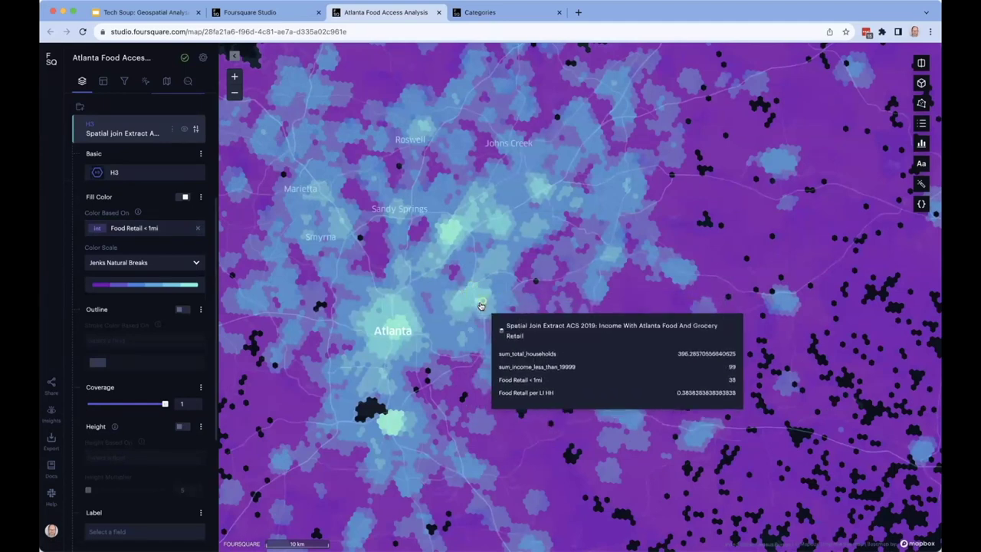
scroll(481, 305, down, 5)
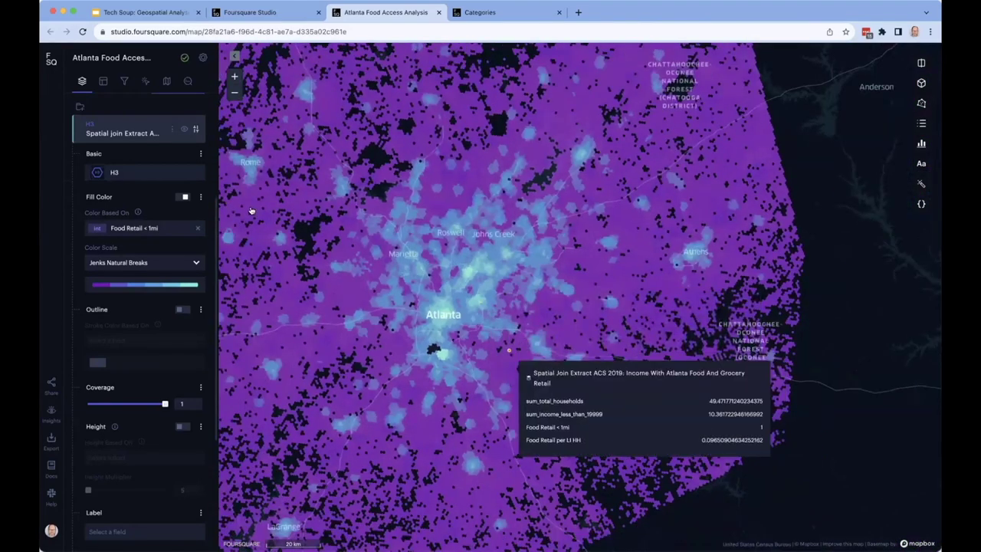
- Filter the spatial join dataset on Food Retail < 1mi with a range of 0 to 0, and hide the income layer beneath it
click(125, 84)
click(173, 285)
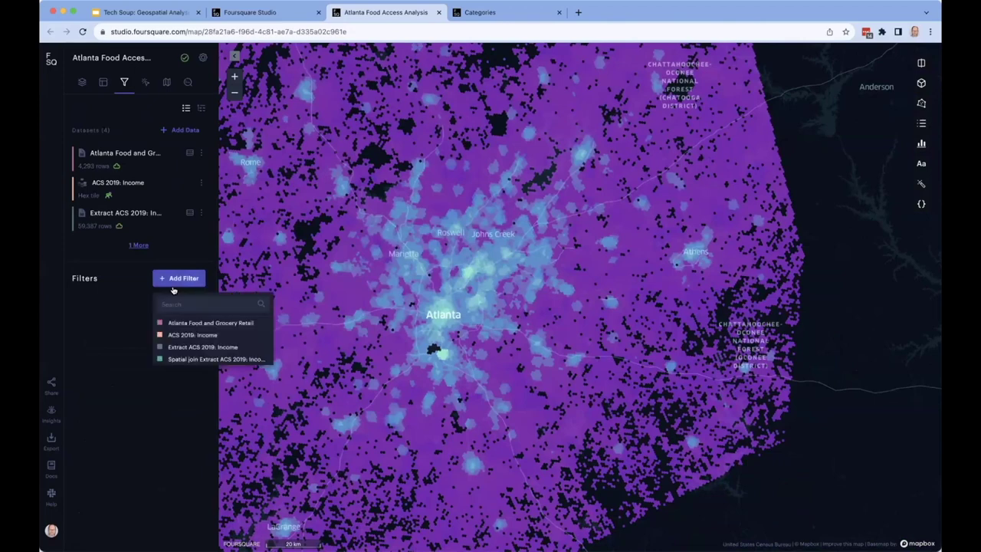
click(191, 359)
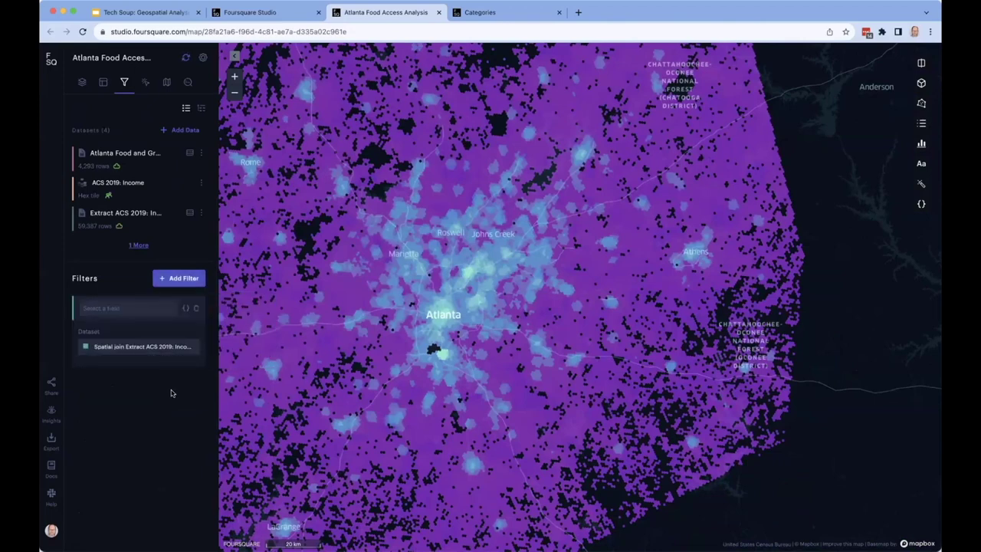
click(128, 311)
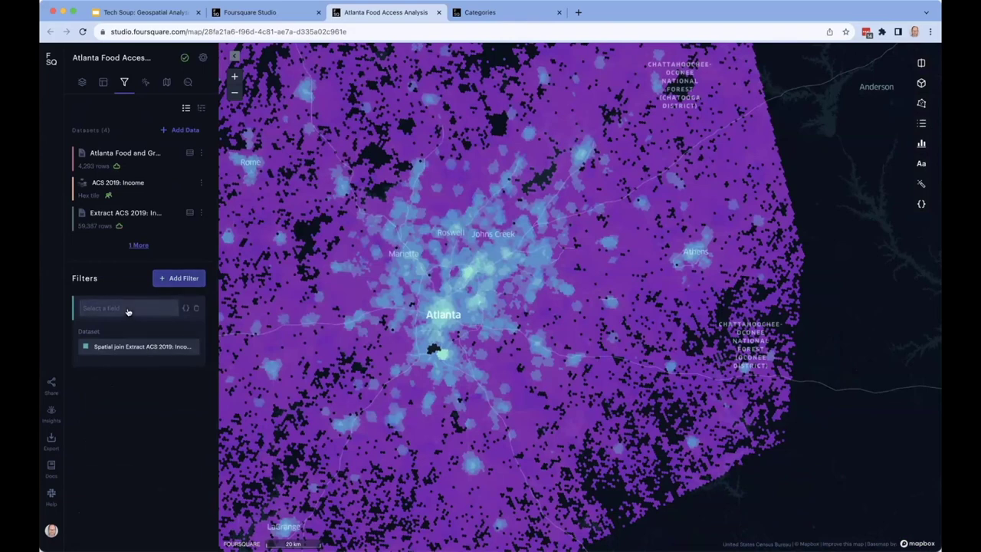
scroll(129, 435, down, 2)
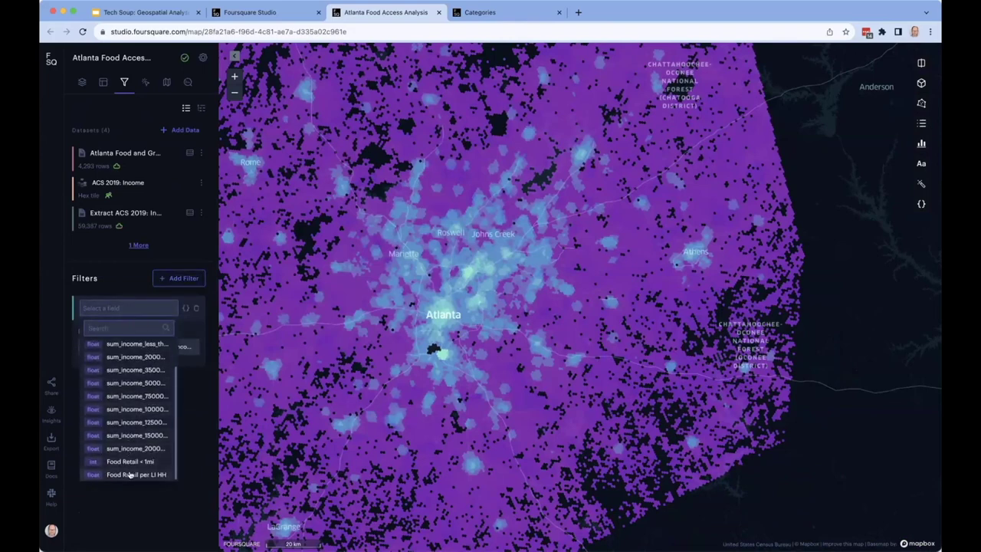
click(130, 462)
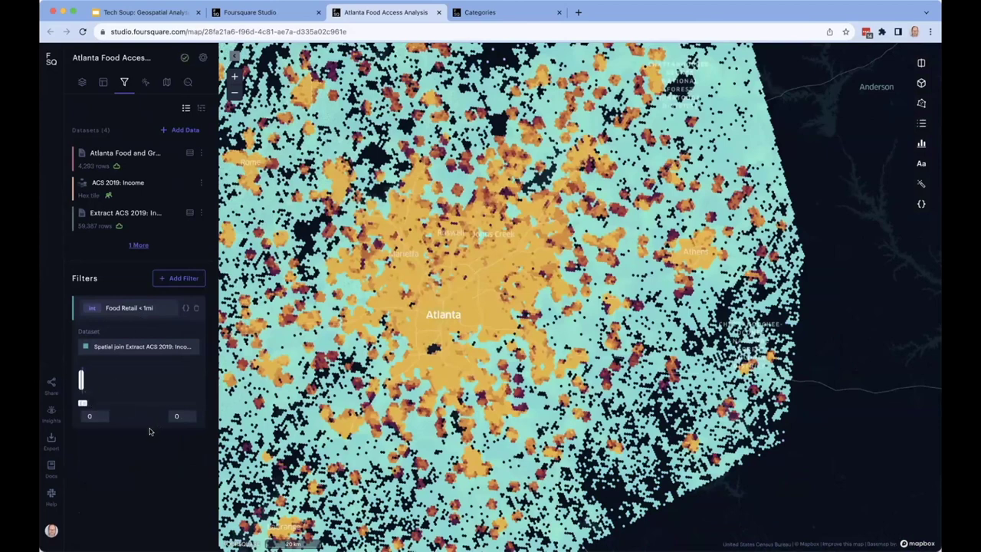
click(82, 82)
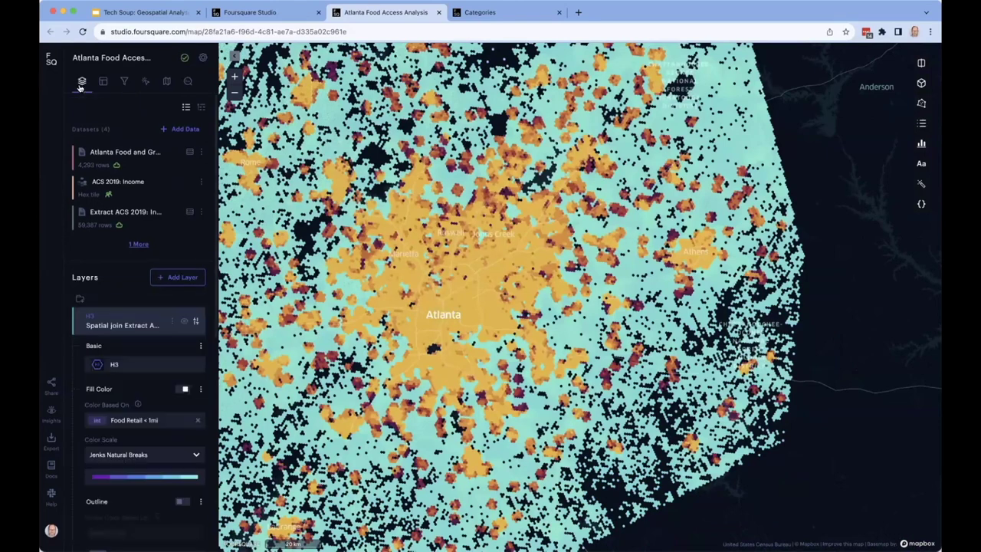
scroll(149, 405, down, 5)
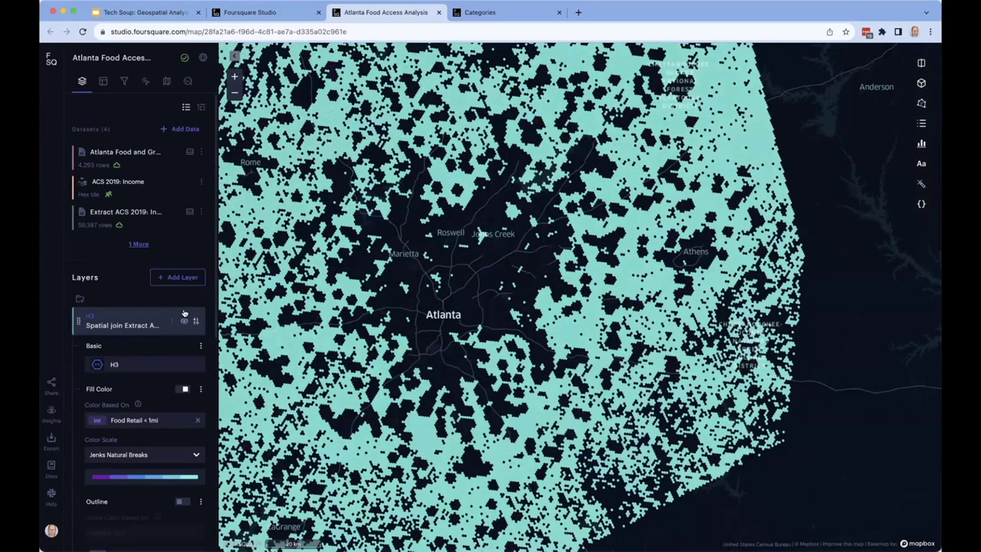
- Add another filter for the spatial join dataset and switch the existing Food Retail filter's field to sum_income_less_than_19999
click(123, 82)
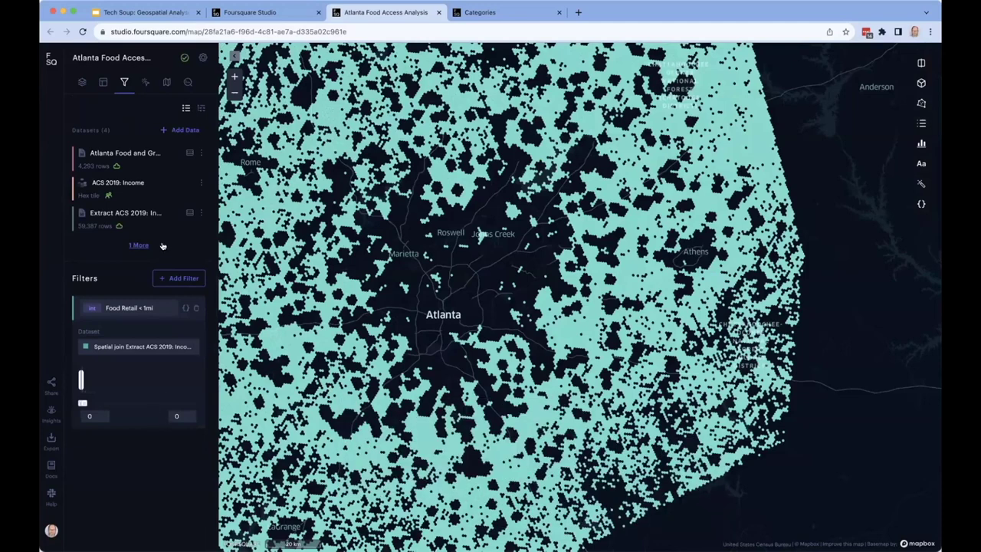
click(179, 278)
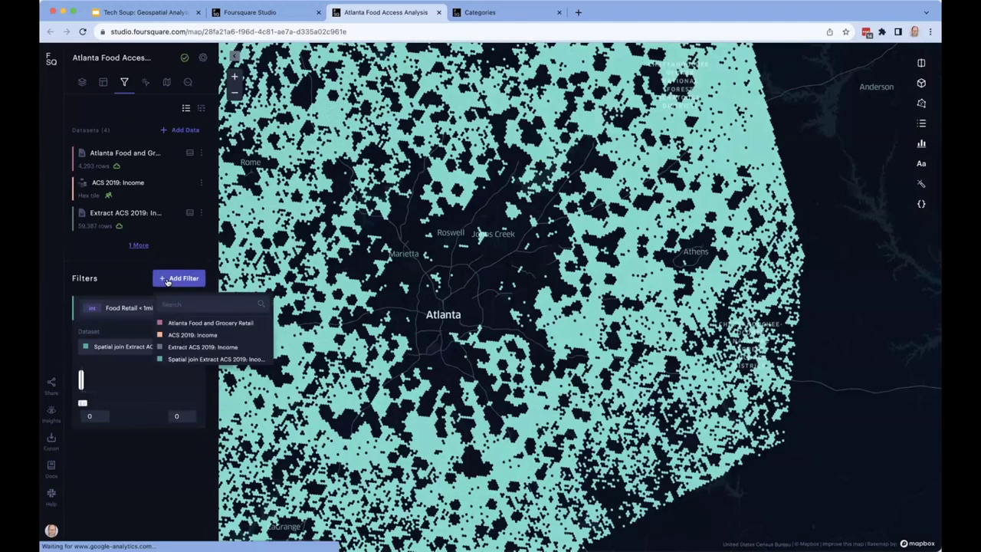
click(183, 358)
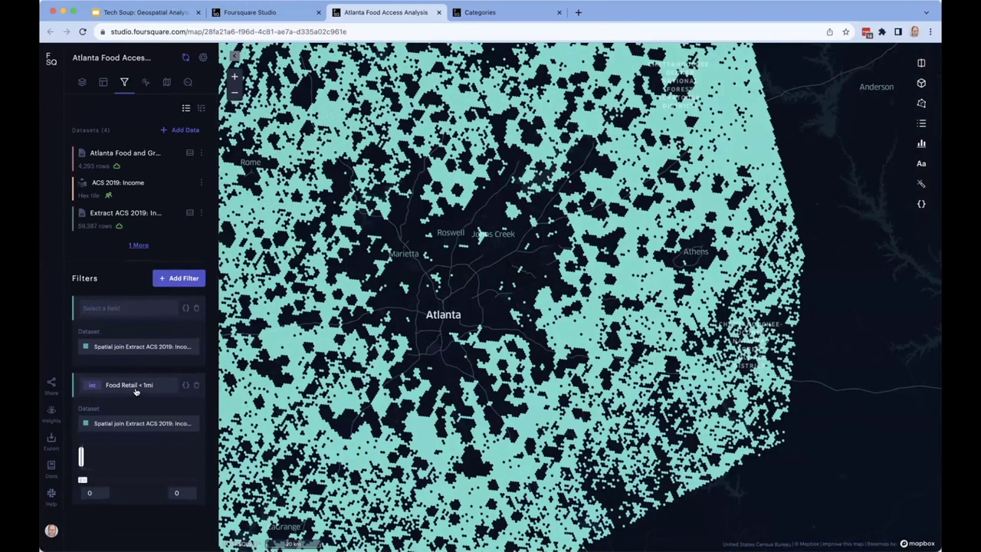
click(136, 390)
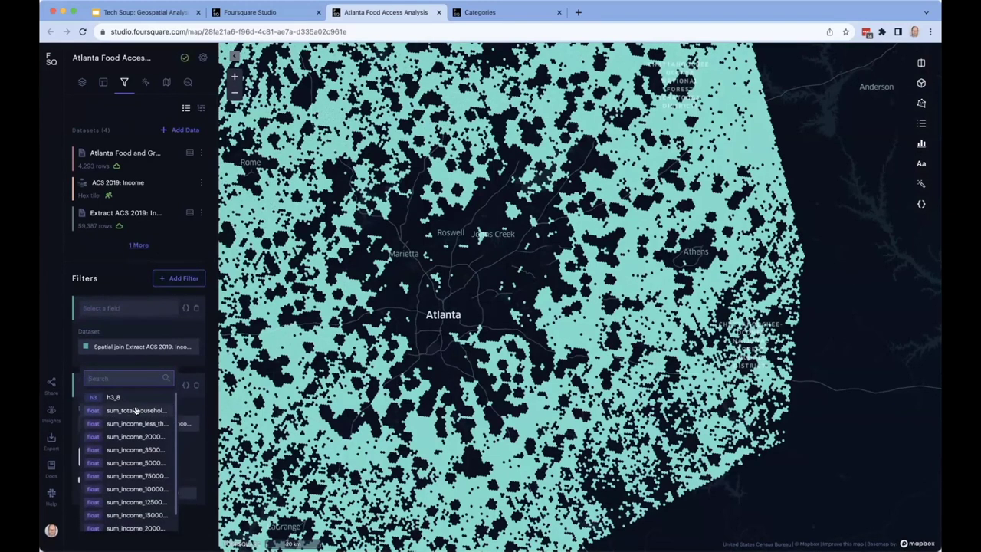
click(138, 424)
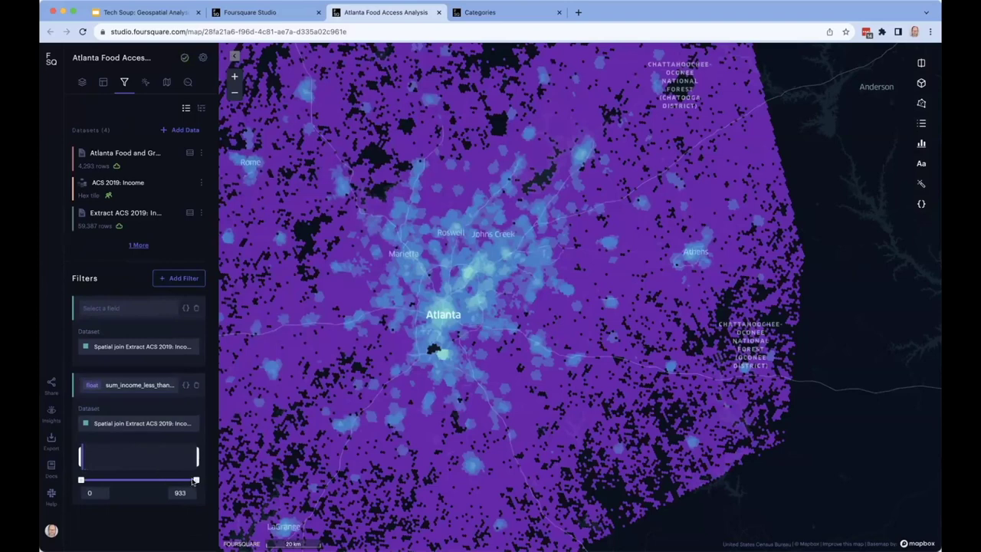
- Set the sum_income_less_than_19999 filter's range to 86 to 933
drag(193, 481, 141, 481)
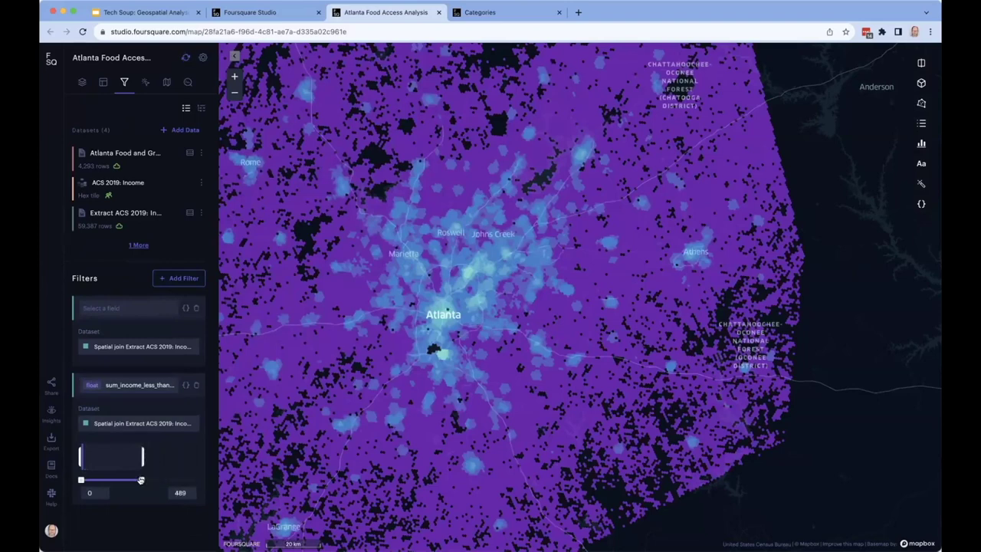
key(ctrl+z)
drag(81, 480, 92, 481)
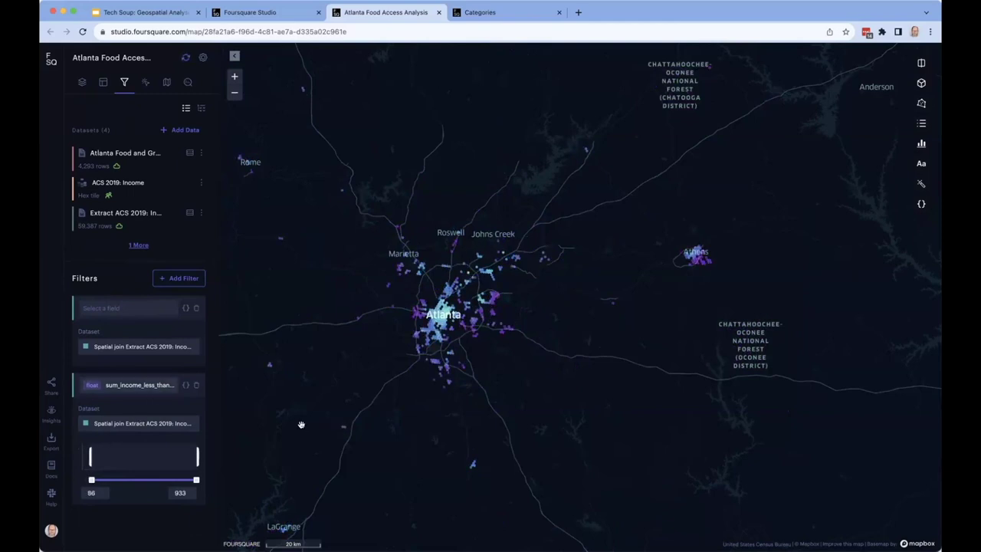
scroll(446, 339, up, 3)
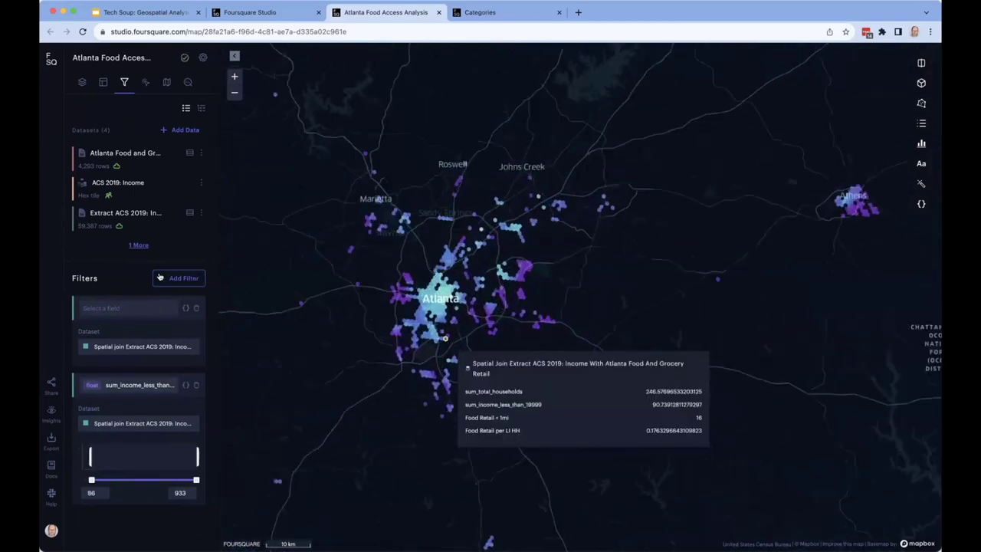
- Assign Food Retail < 1mi to the empty spatial join filter and limit its range to 0 to 2.57
click(128, 307)
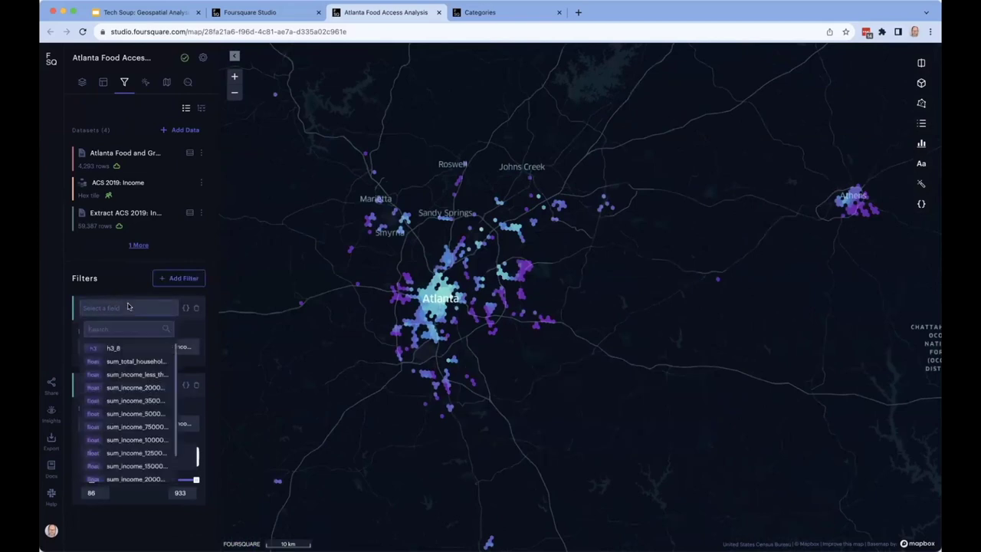
scroll(134, 460, down, 3)
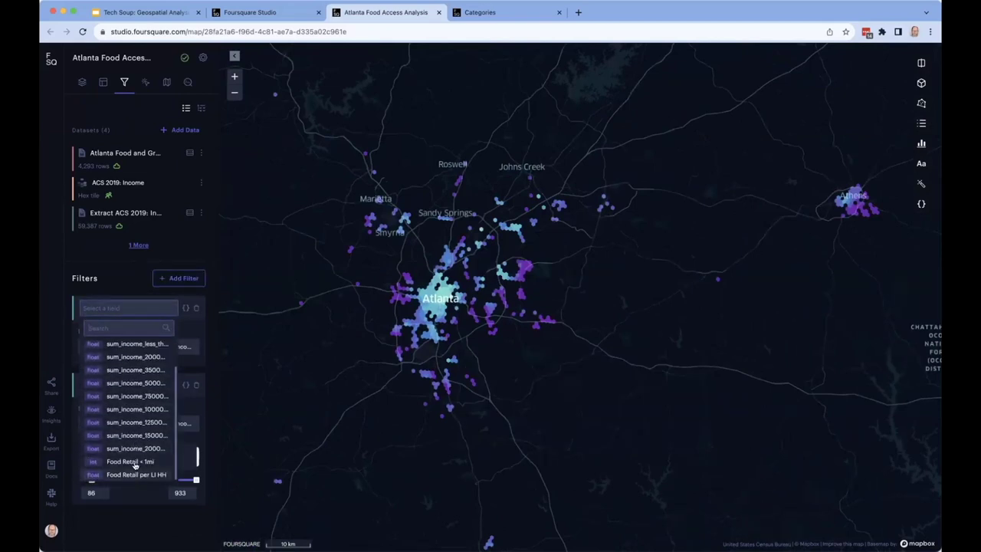
click(132, 462)
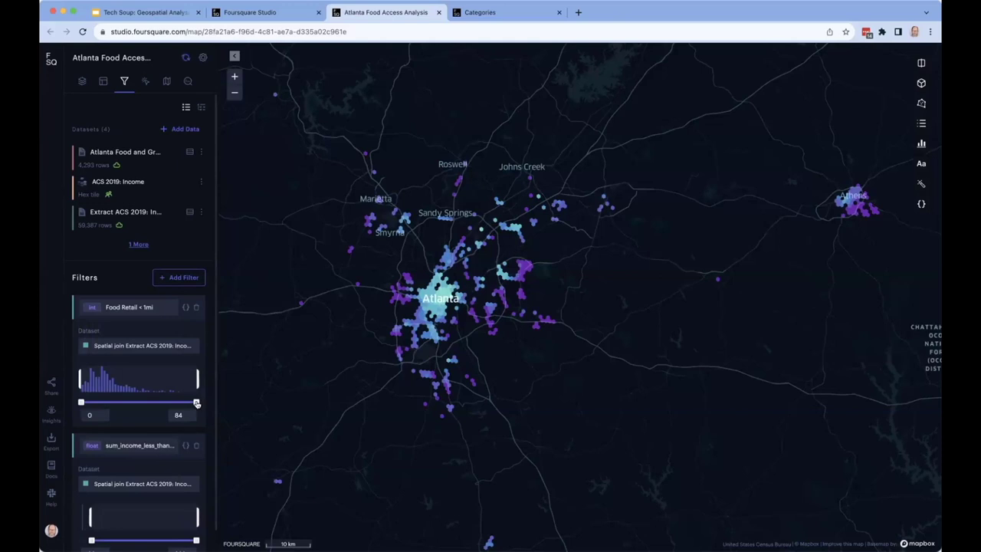
drag(115, 400, 84, 402)
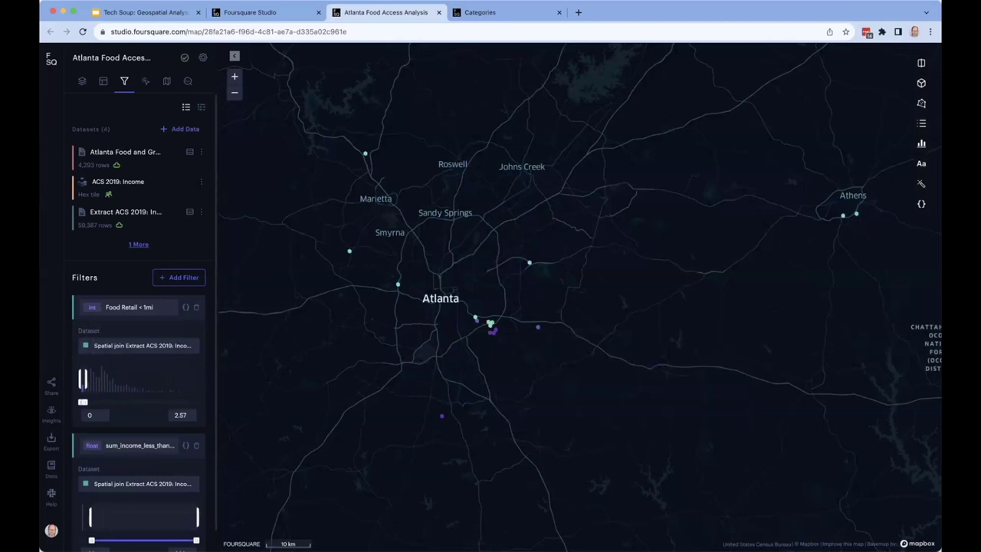
- Lower the minimum of the sum_income_less_than_19999 filter slightly and inspect the remaining hexagons southeast of Atlanta
drag(90, 517, 85, 518)
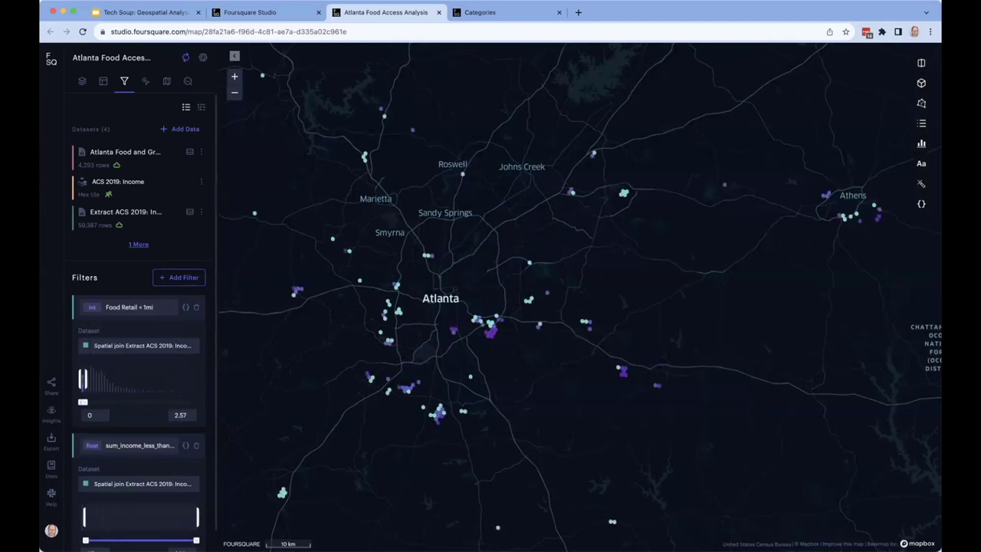
mouse_move(490, 321)
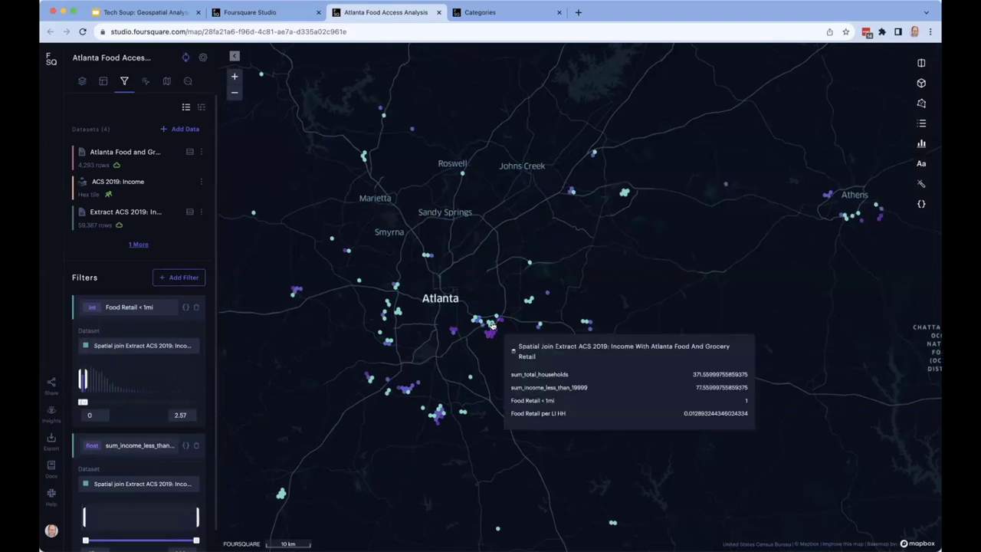
scroll(489, 320, up, 5)
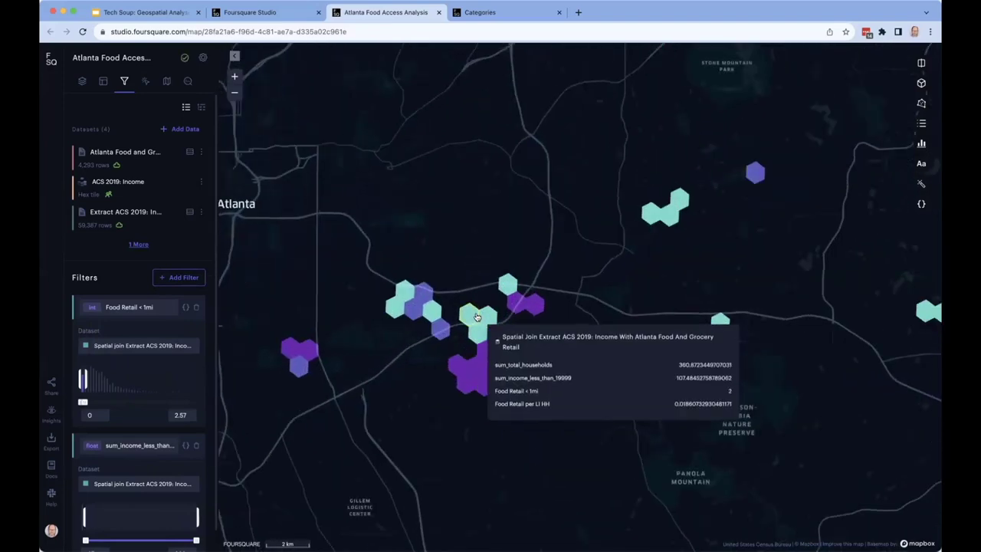